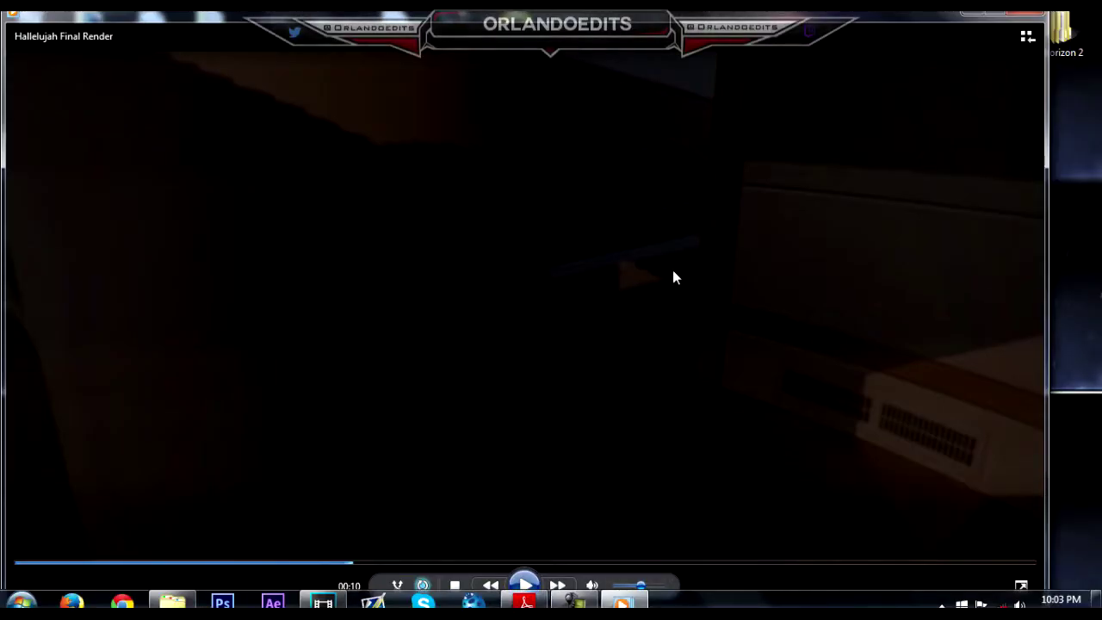
Step: Watch the Hallelujah Final Render video full screen, replay it from about 00:12, and close the player
double_click(673, 271)
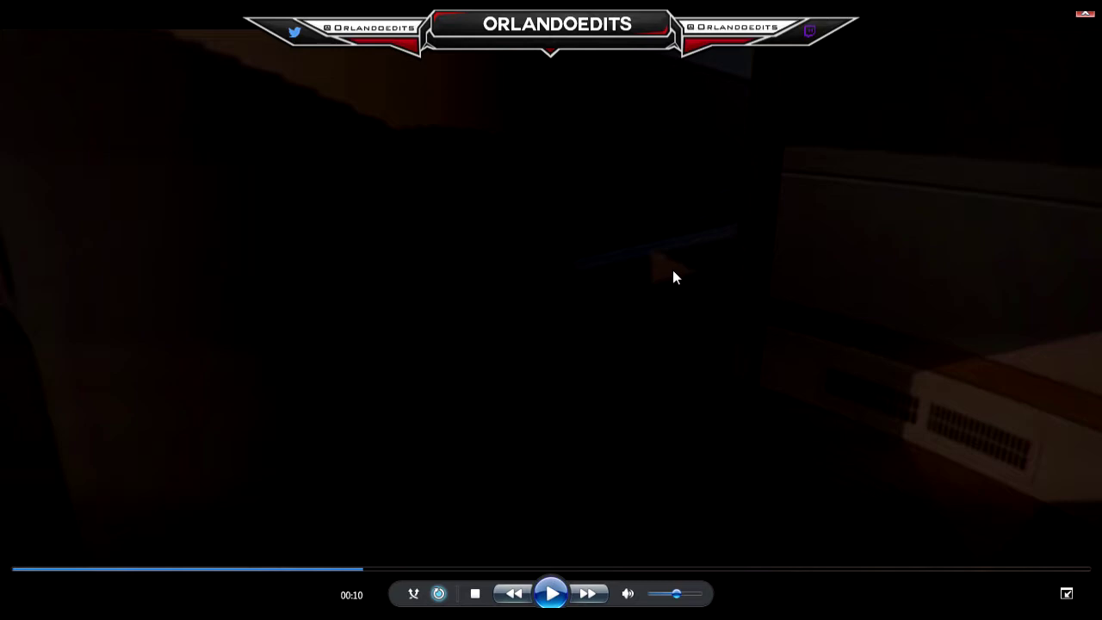
double_click(320, 160)
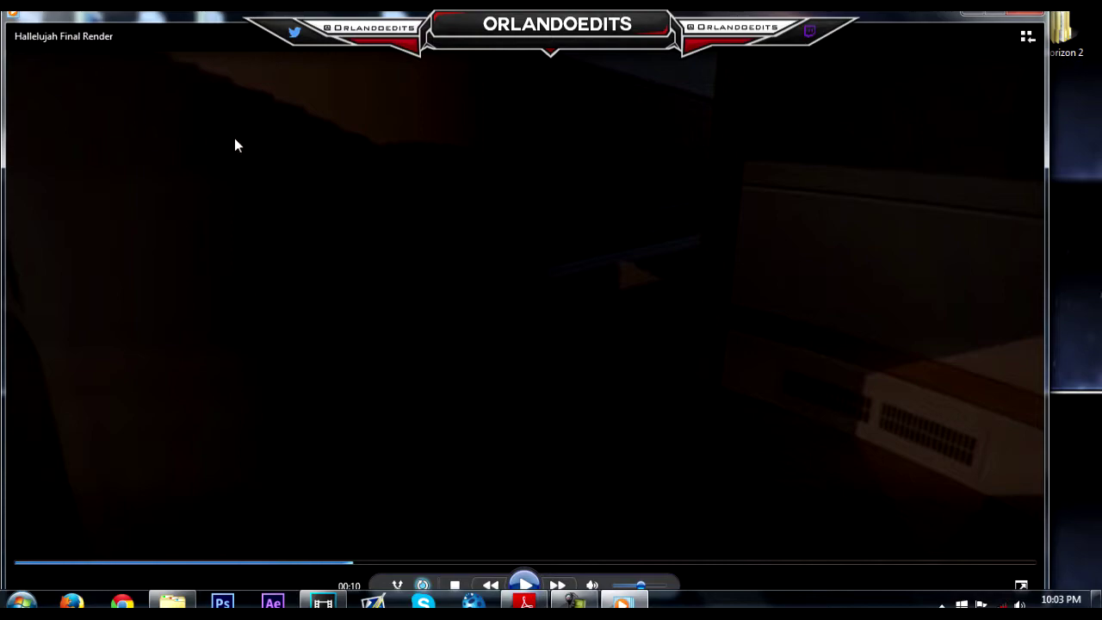
double_click(411, 204)
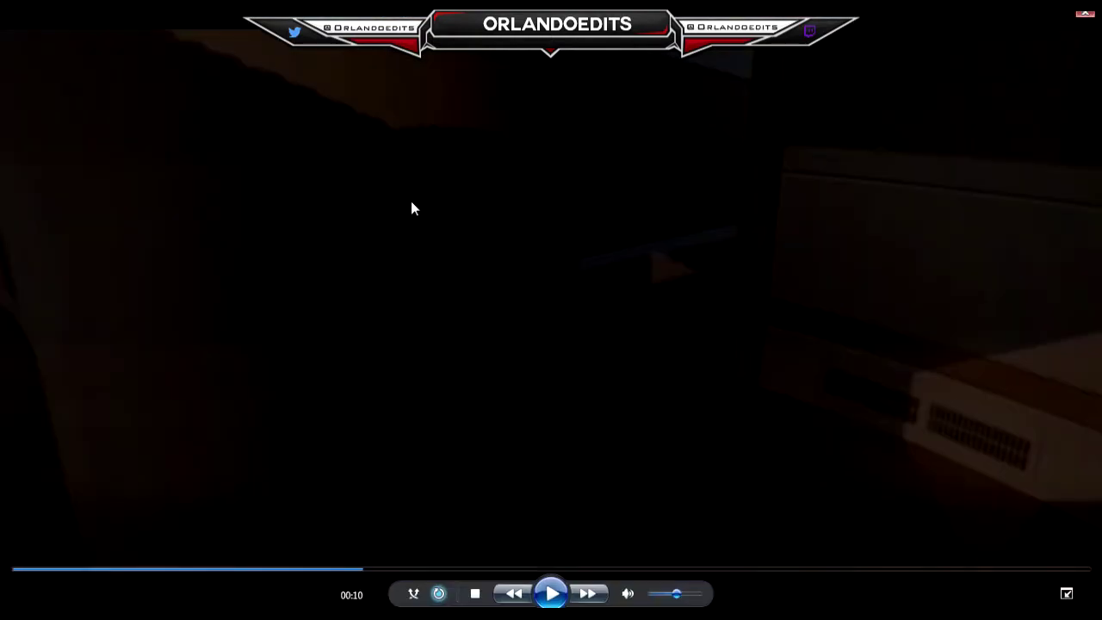
left_click(550, 593)
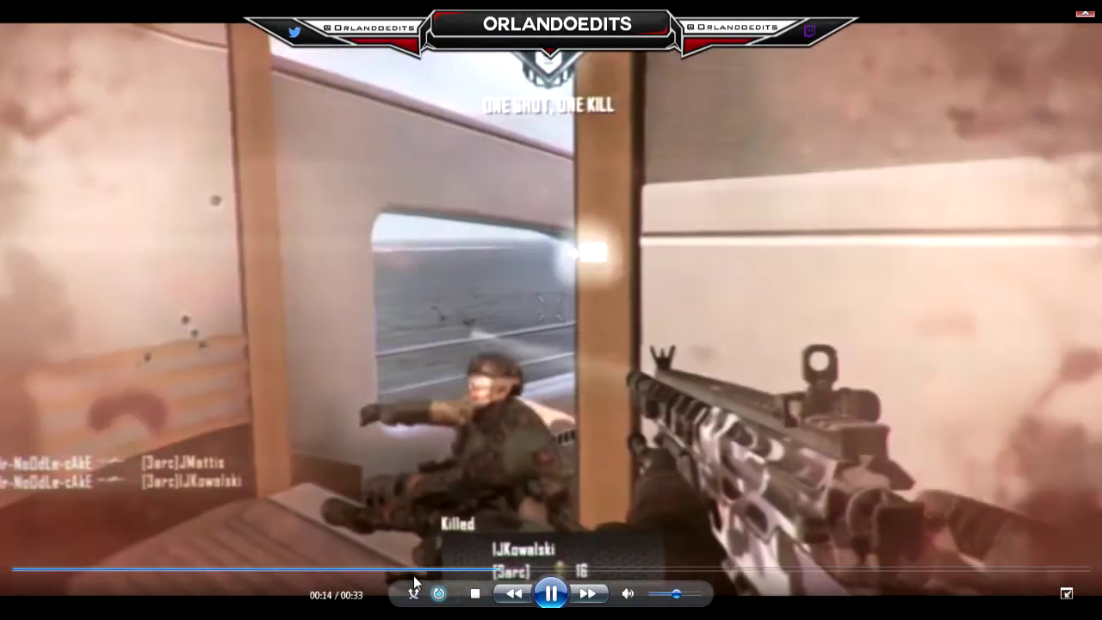
left_click(414, 570)
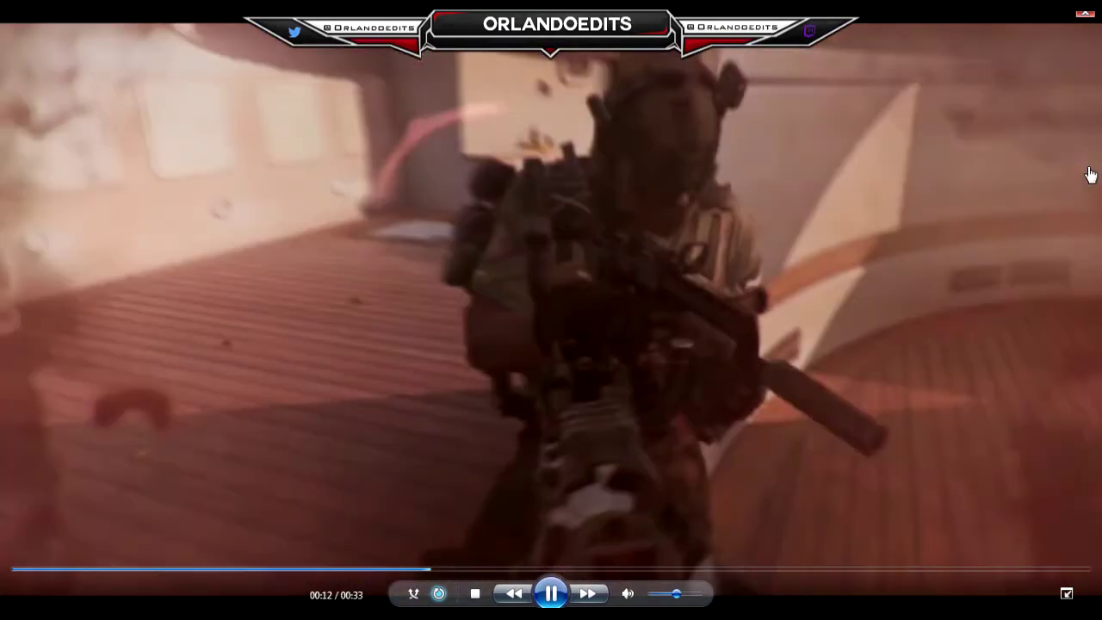
key("Escape")
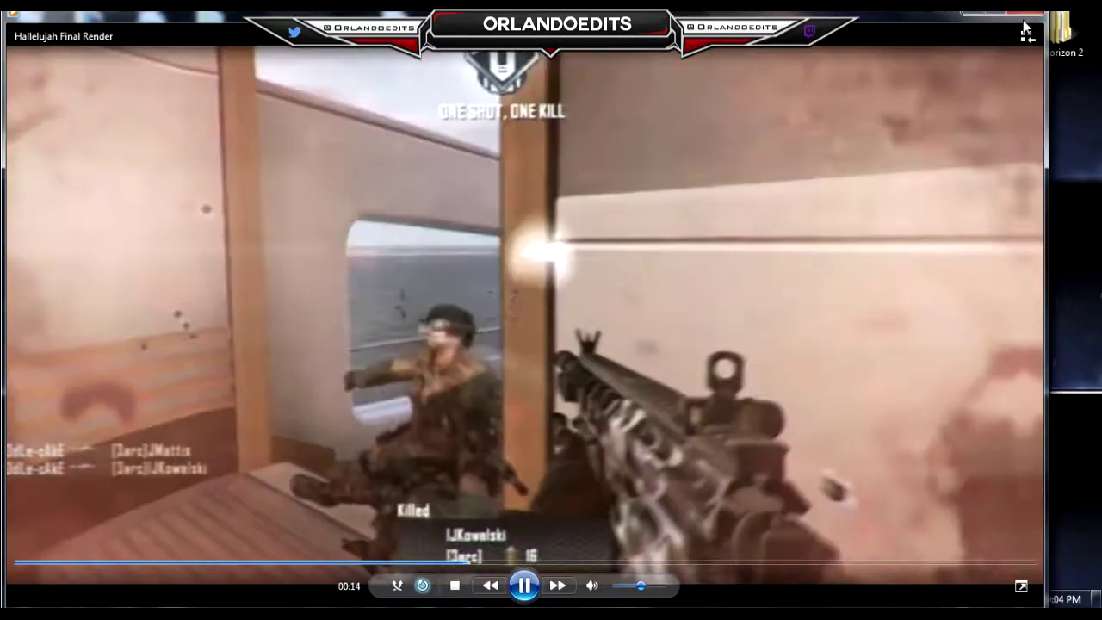
left_click(1025, 16)
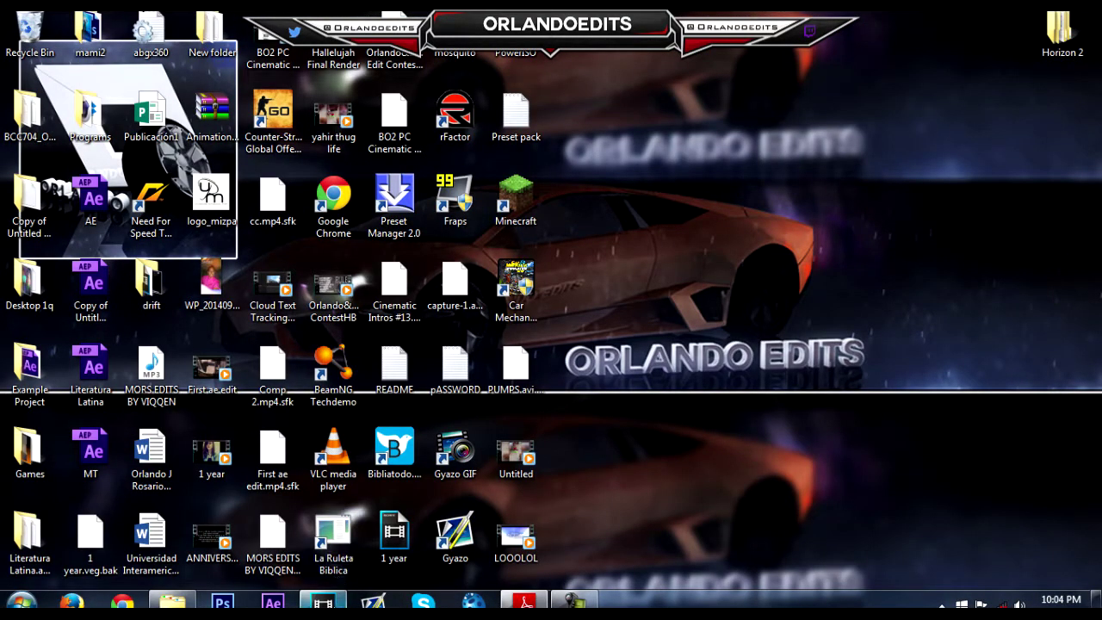
Step: Switch to the Vegas Pro project and choose to ignore all missing files and leave them offline
left_click(323, 602)
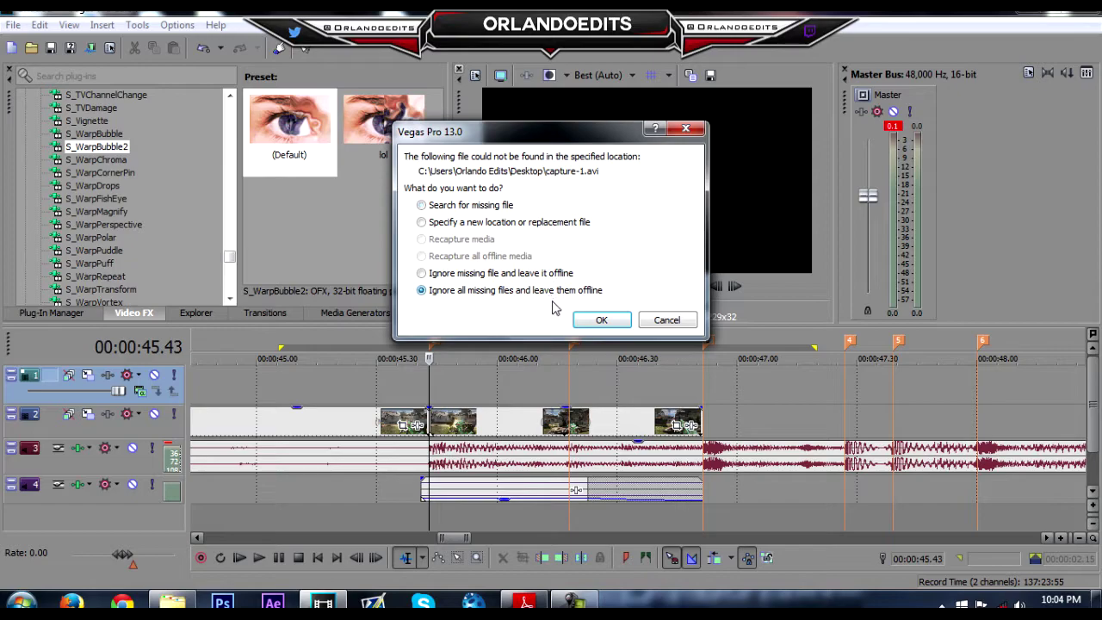
left_click(598, 319)
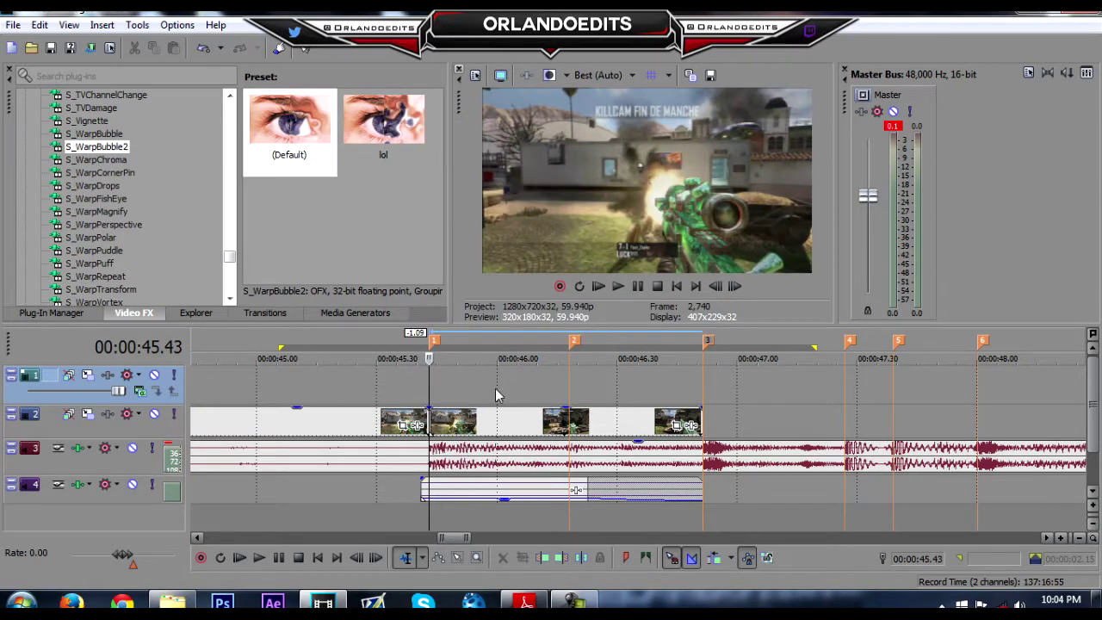
Step: Scrub through the gameplay clips around markers 1 to 3 to examine the gunshot moment at marker 1
left_click(495, 388)
left_click(631, 370)
left_click(711, 372)
left_click(859, 375)
left_click(560, 385)
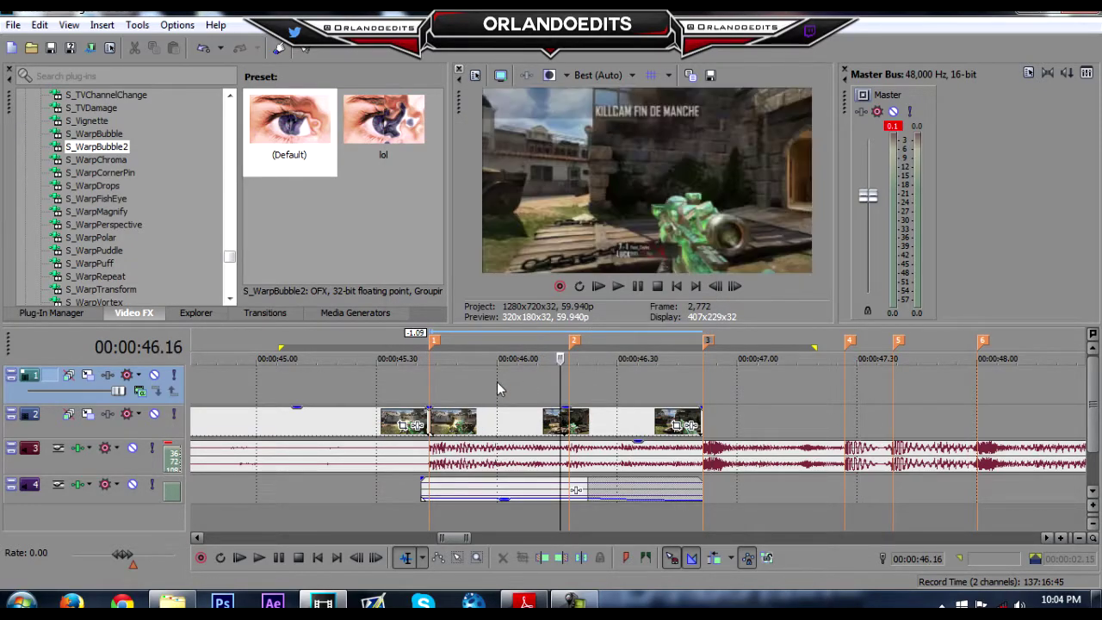
left_click(407, 394)
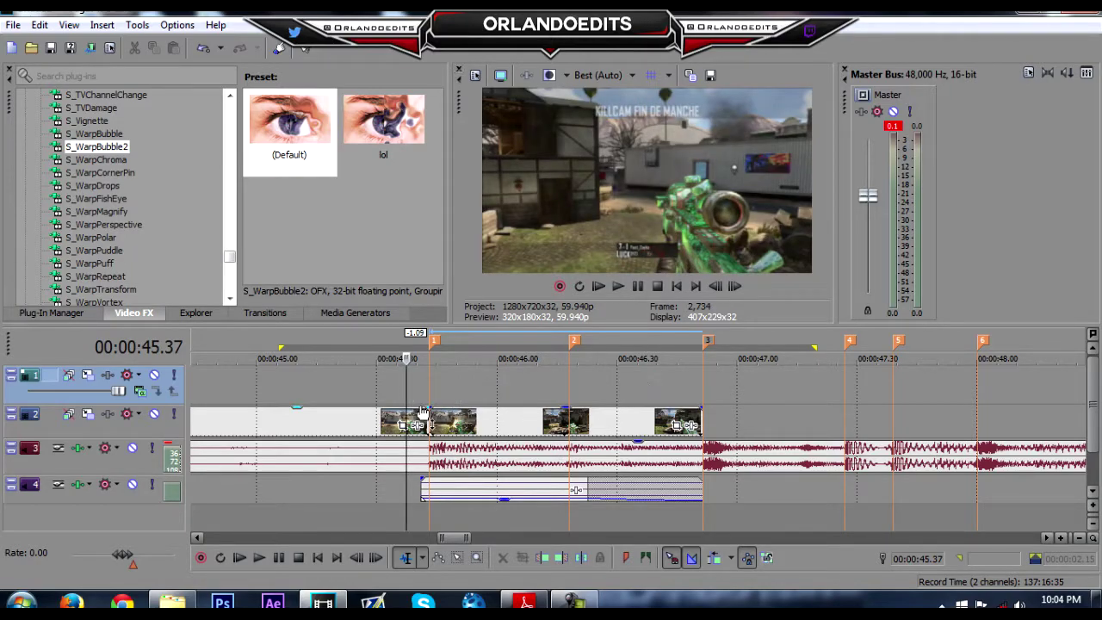
left_click(429, 388)
left_click(381, 385)
left_click(447, 386)
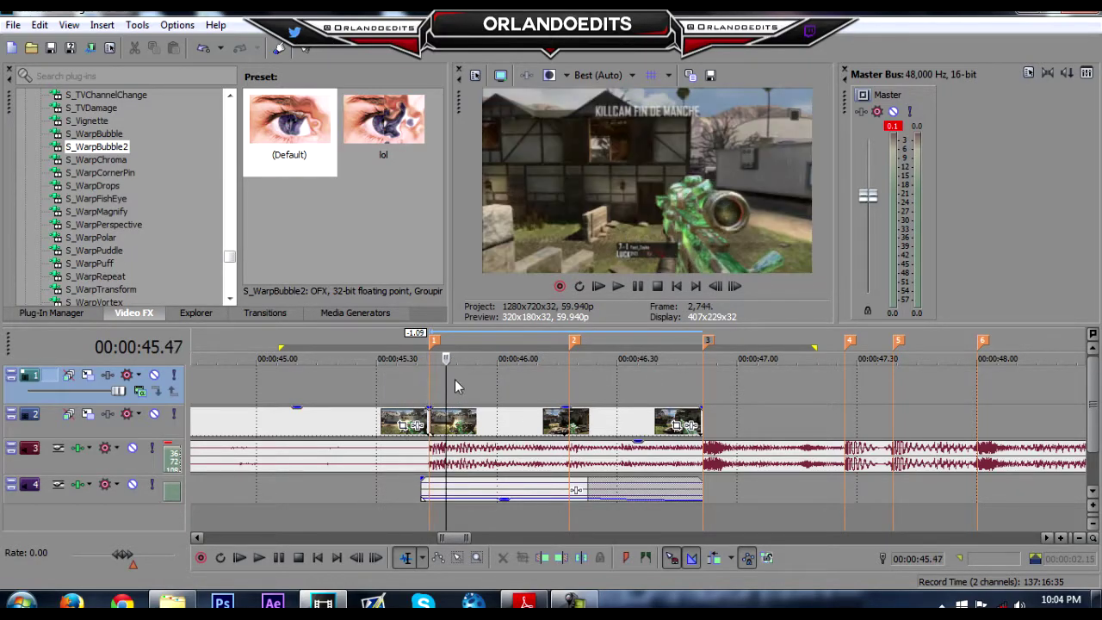
left_click(387, 392)
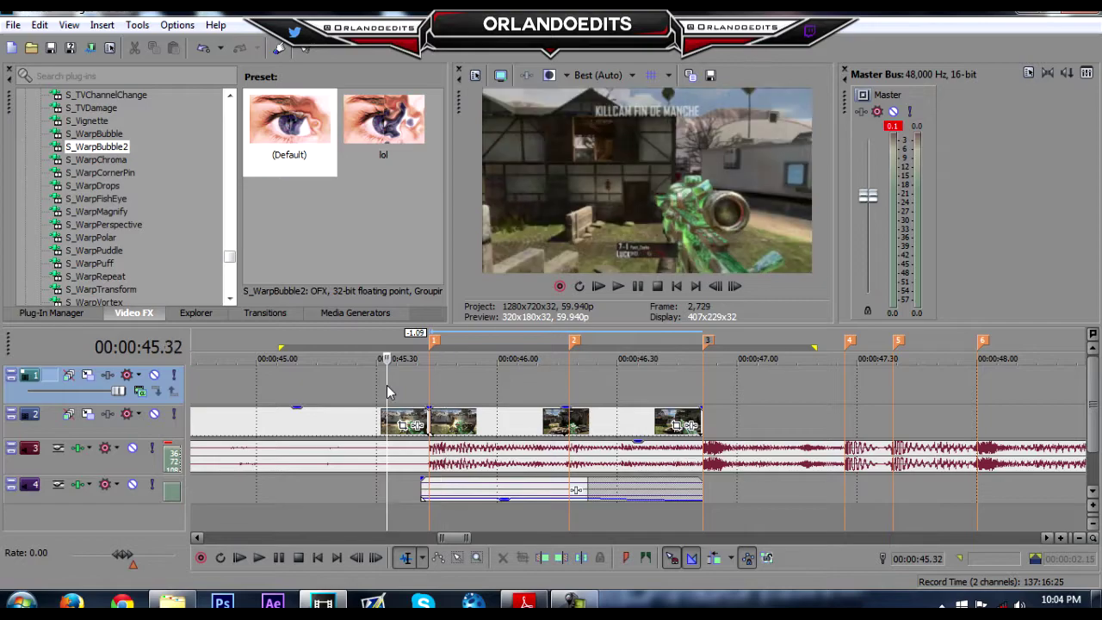
left_click(453, 386)
left_click(429, 388)
left_click(458, 388)
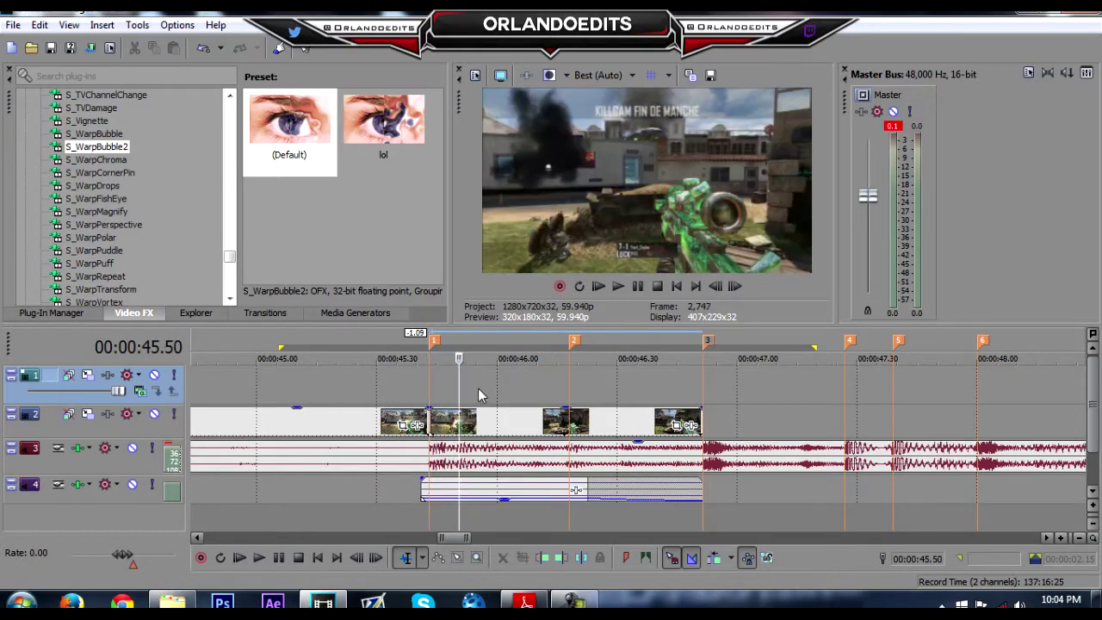
Step: Duplicate the track 2 clip between markers 1 and 3 onto track 1, directly above the original
scroll(478, 387, "up", 2)
left_click(571, 381)
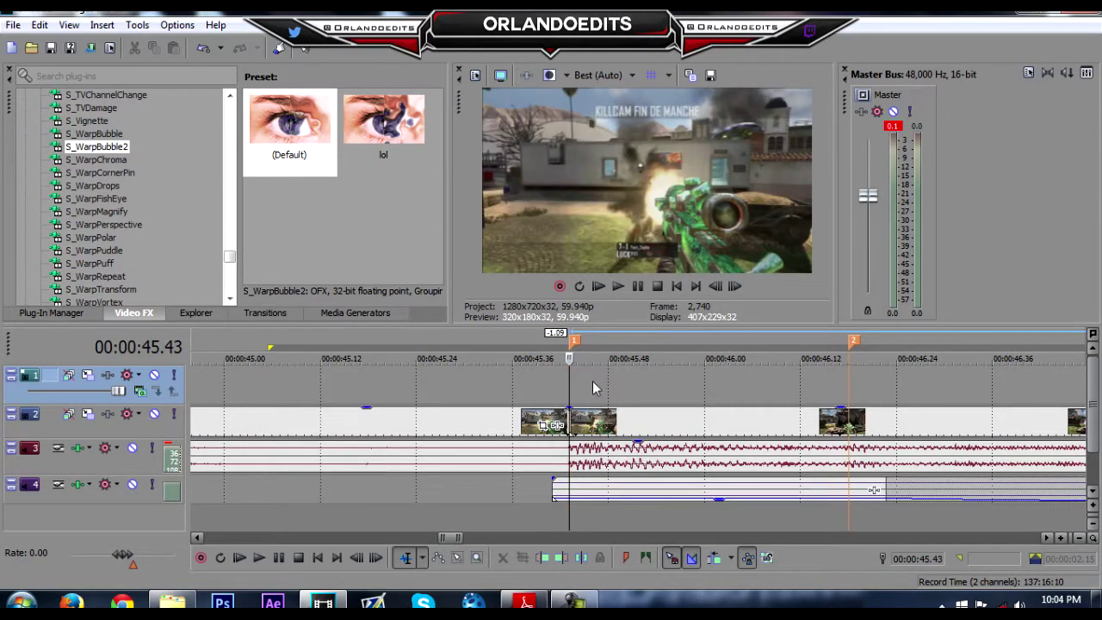
left_click(594, 384)
left_click(570, 386)
left_click(594, 420)
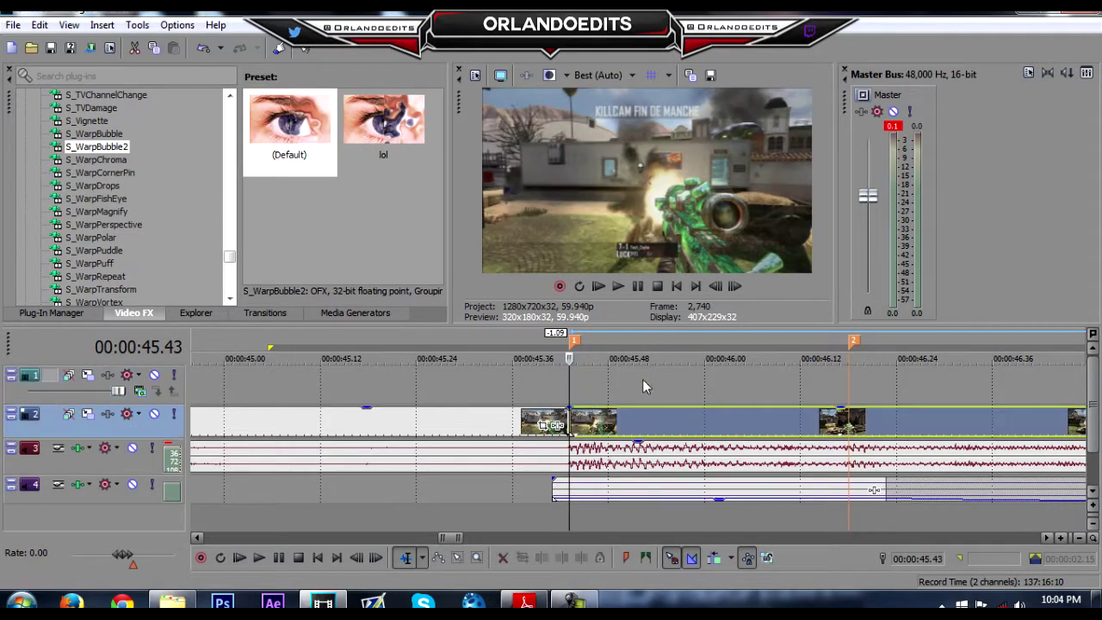
scroll(615, 402, "down", 2)
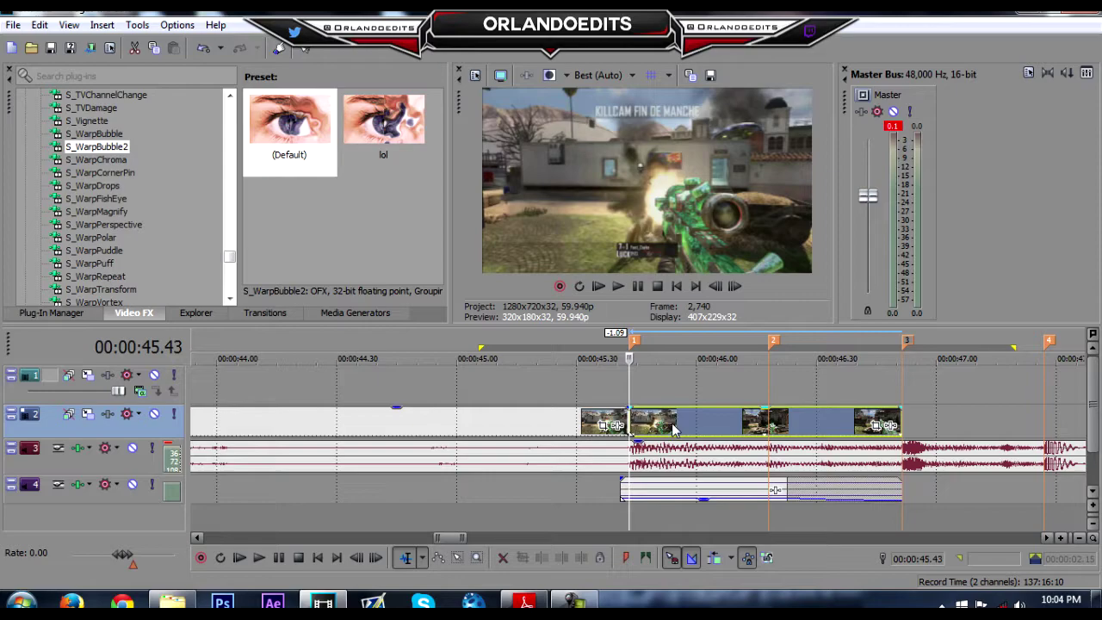
left_click_drag(674, 428, 679, 387)
key("space")
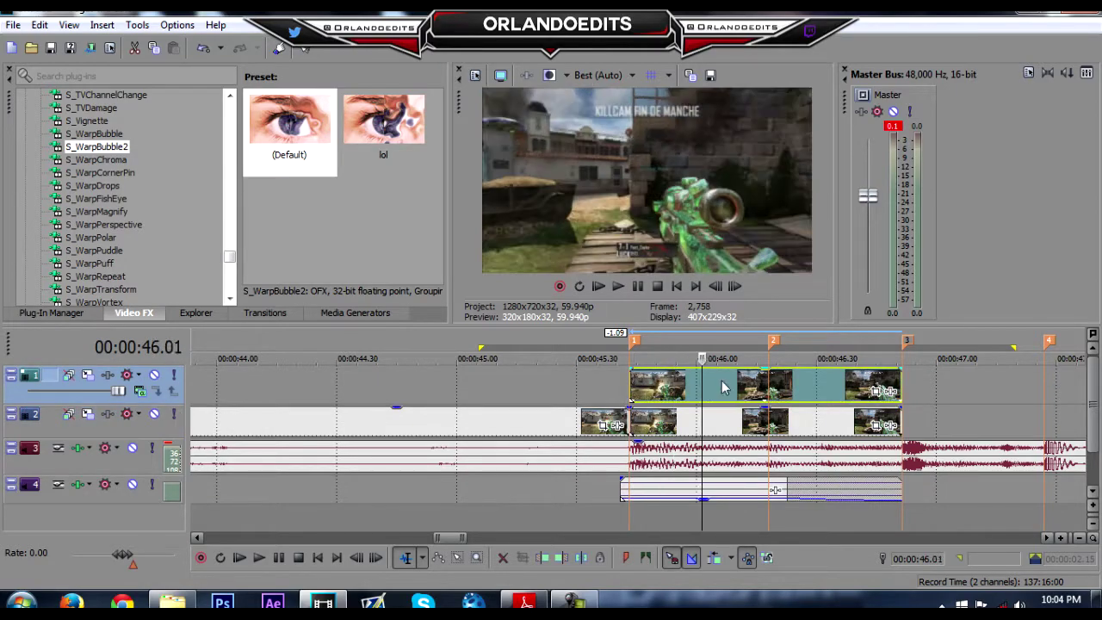
left_click(768, 381)
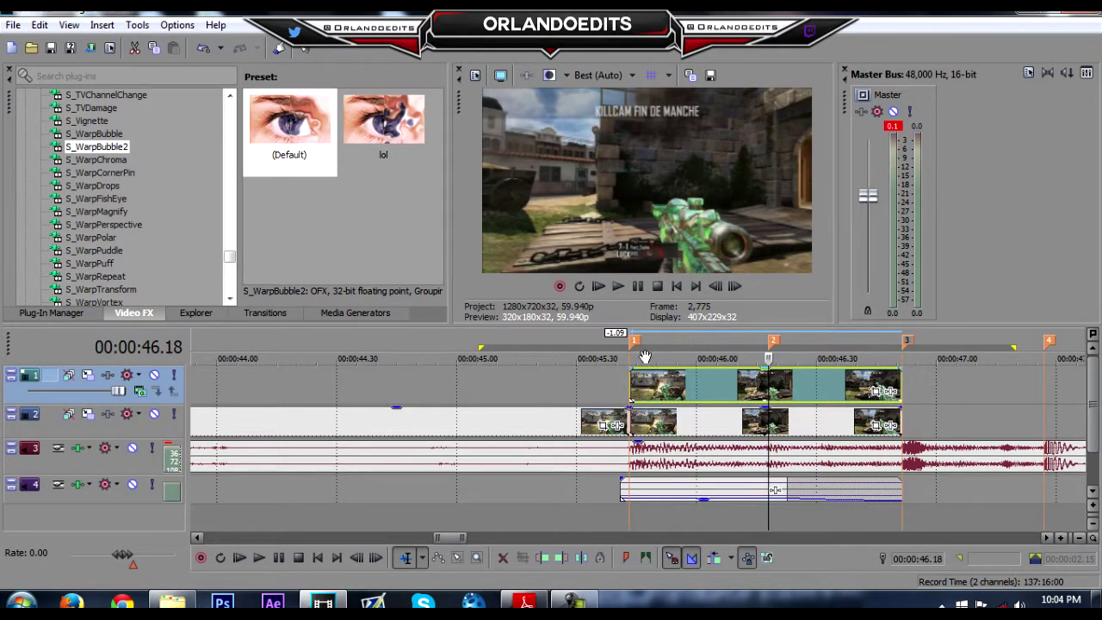
left_click(651, 383)
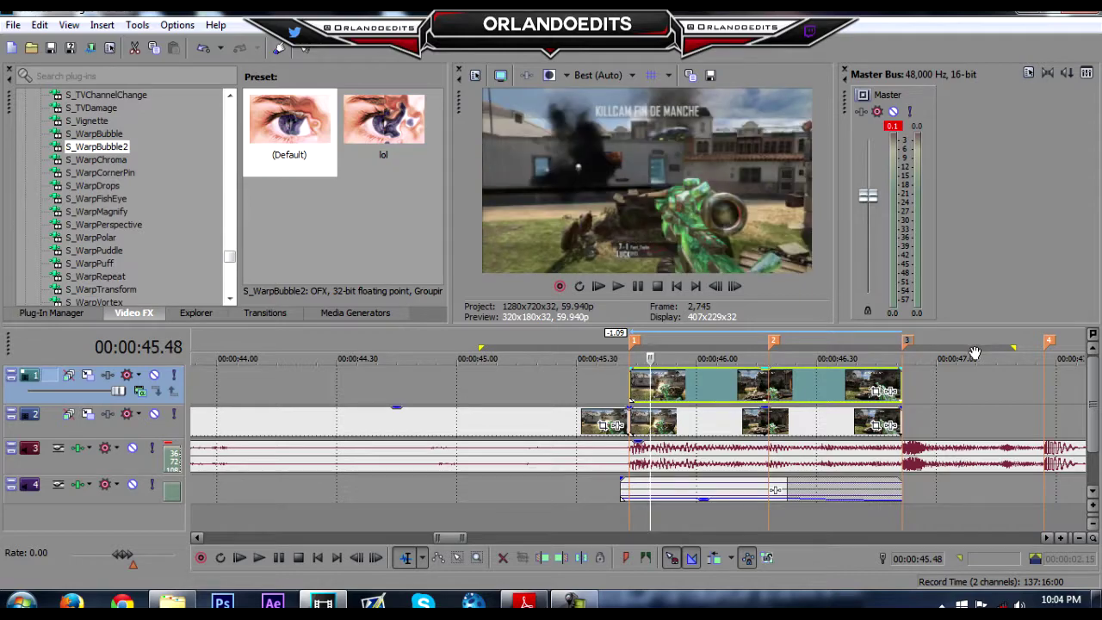
Step: Open Event Pan/Crop for the duplicated clip on track 1 and enable its mask at the first frame
left_click(877, 392)
left_click(60, 563)
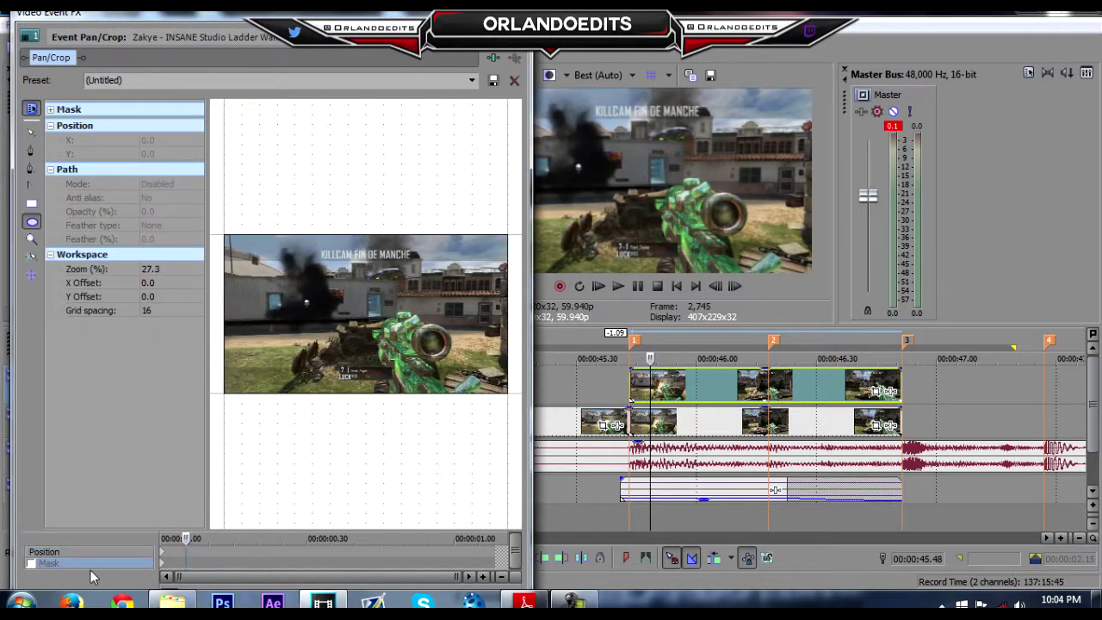
left_click(163, 570)
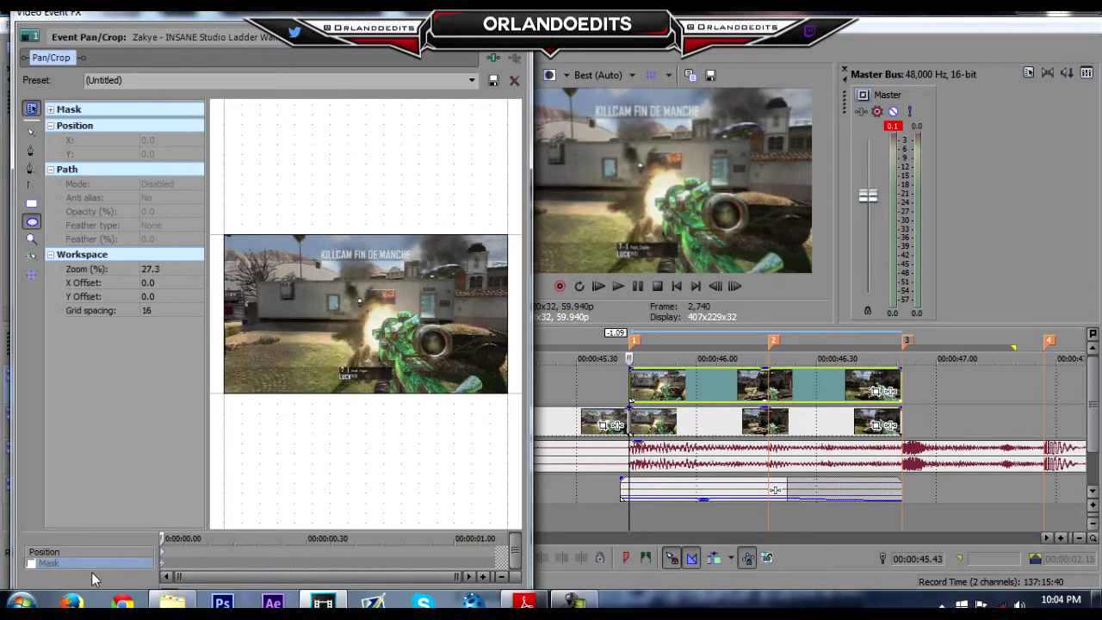
left_click(31, 564)
Step: Move and shrink the Event Pan/Crop window until it fits on screen, with the main project window maximized behind it
key("super+Down")
left_click_drag(387, 13, 383, 33)
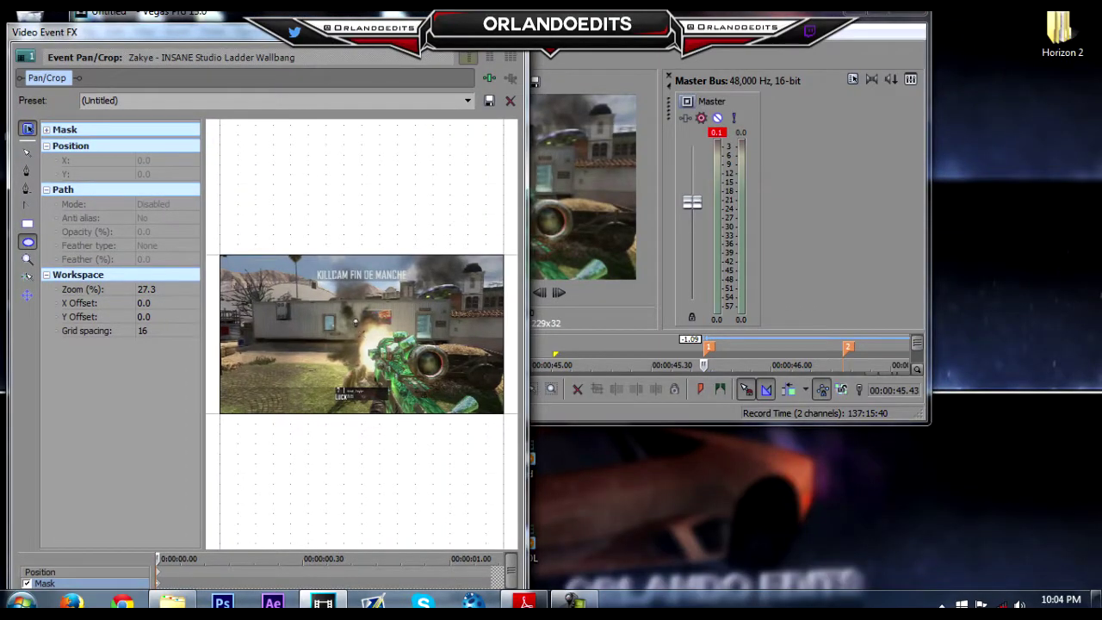
left_click_drag(456, 24, 512, 15)
left_click(704, 15)
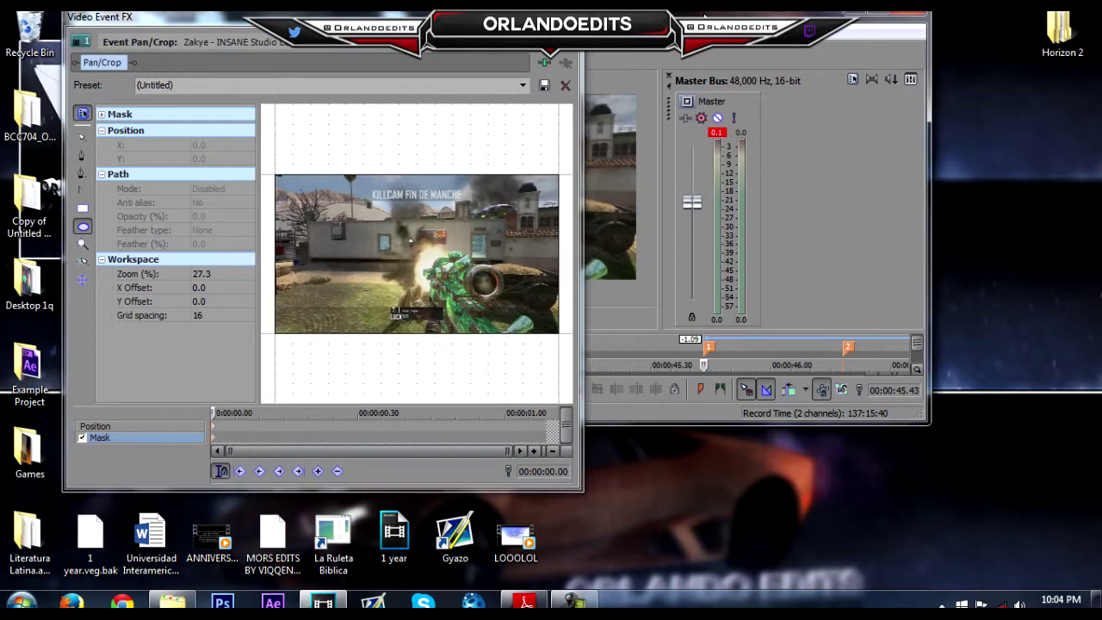
key("super+Up")
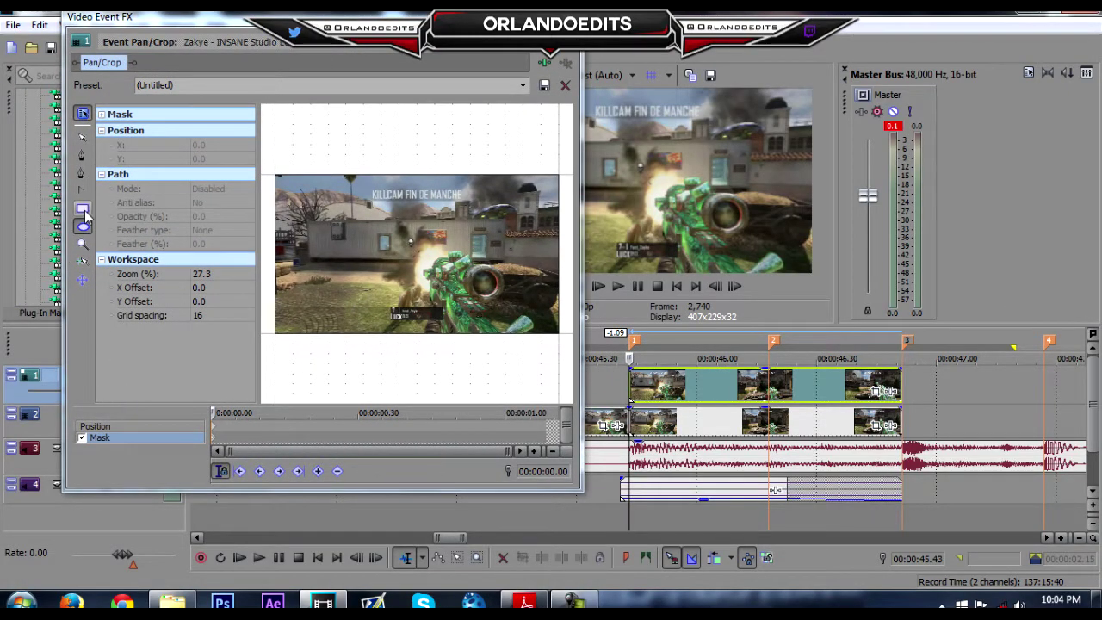
Step: Draw an oval mask spanning the full video frame and set its path mode to Negative
left_click_drag(276, 173, 555, 332)
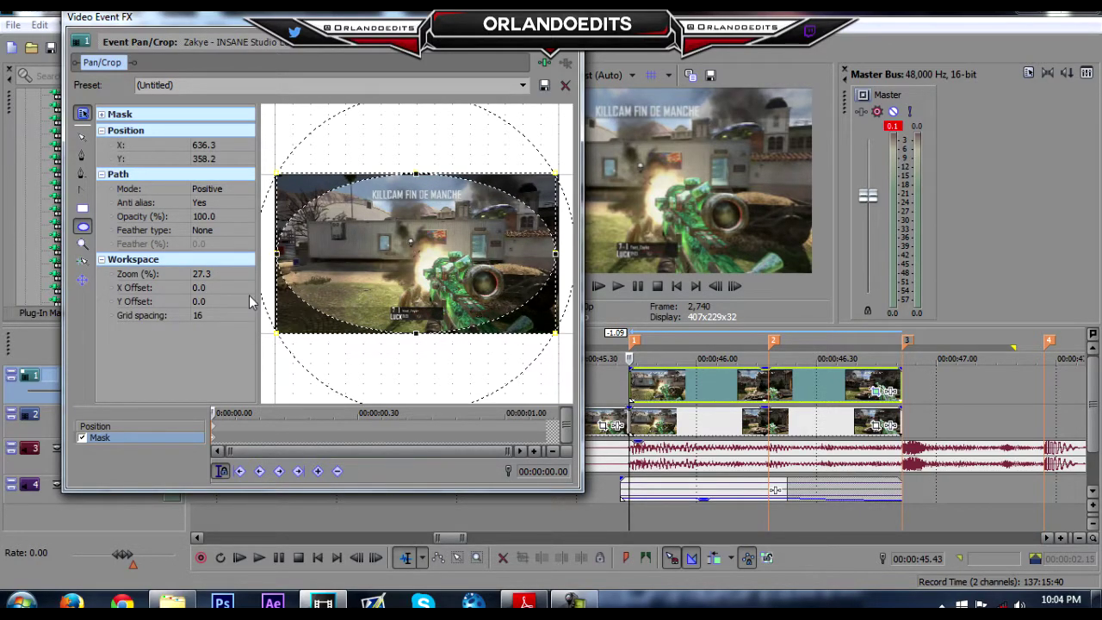
left_click(129, 192)
left_click(213, 189)
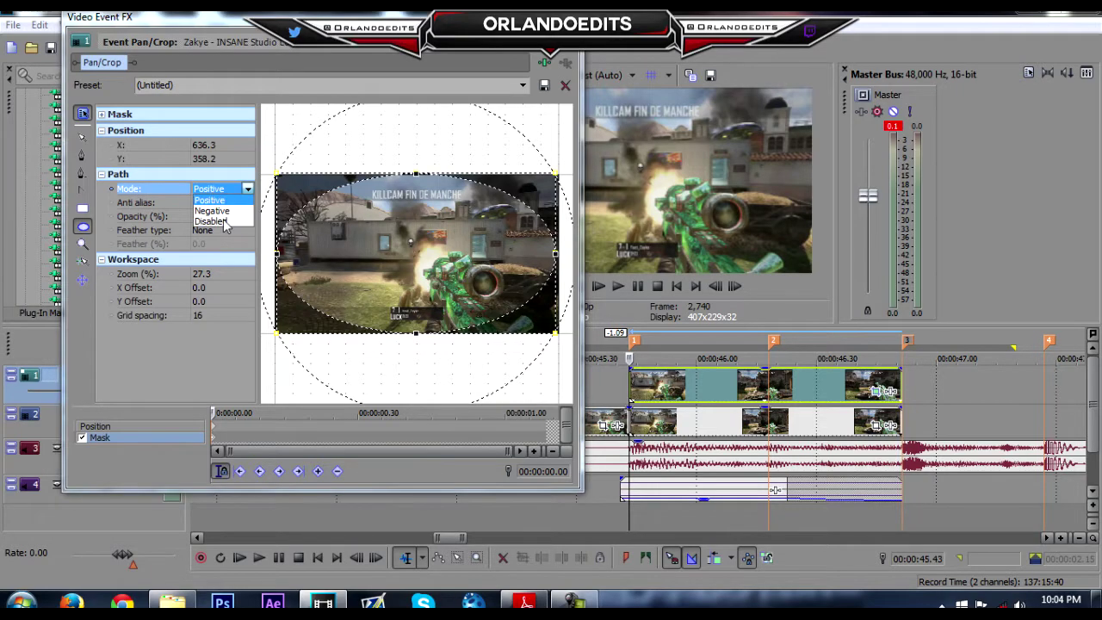
left_click(212, 210)
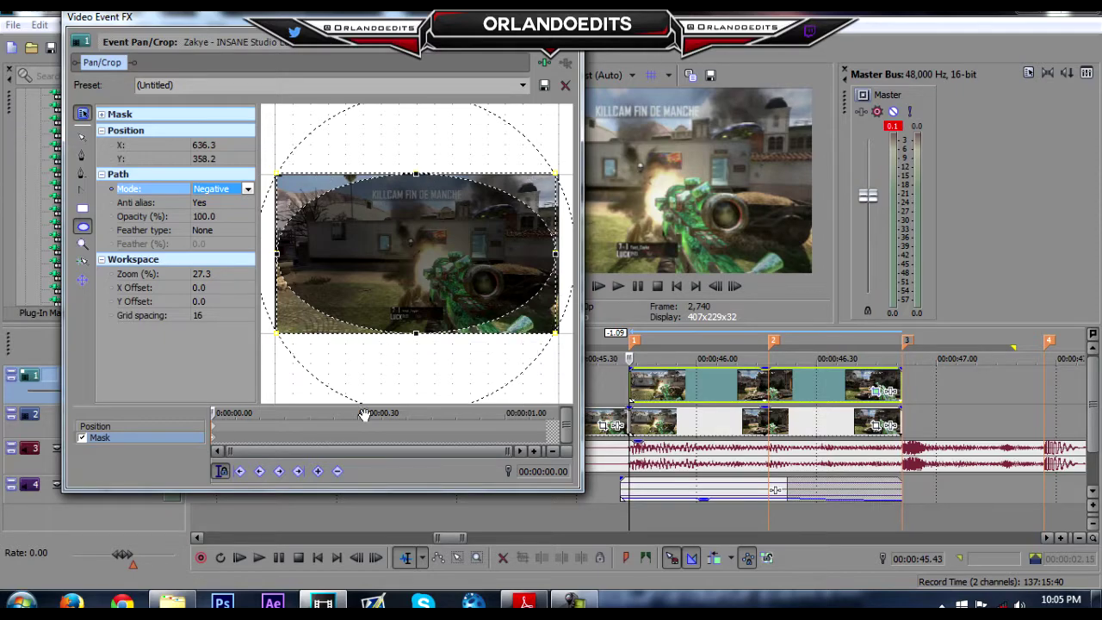
Step: Set the mask's feather type to Both and its feather to 25%, and close Event Pan/Crop
left_click(220, 230)
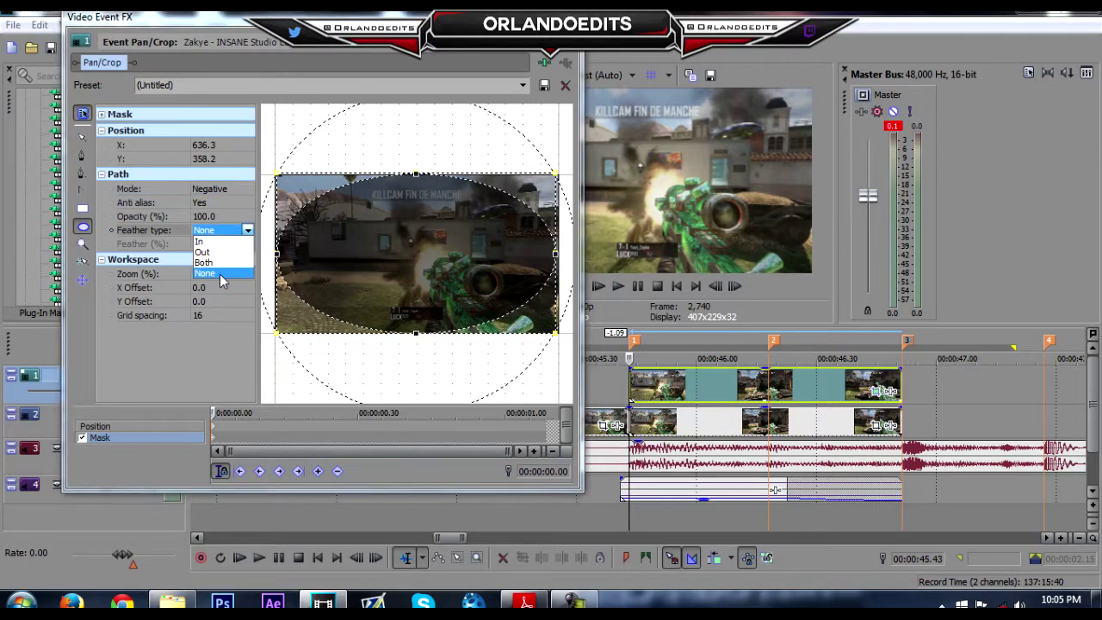
left_click(209, 264)
key("Tab")
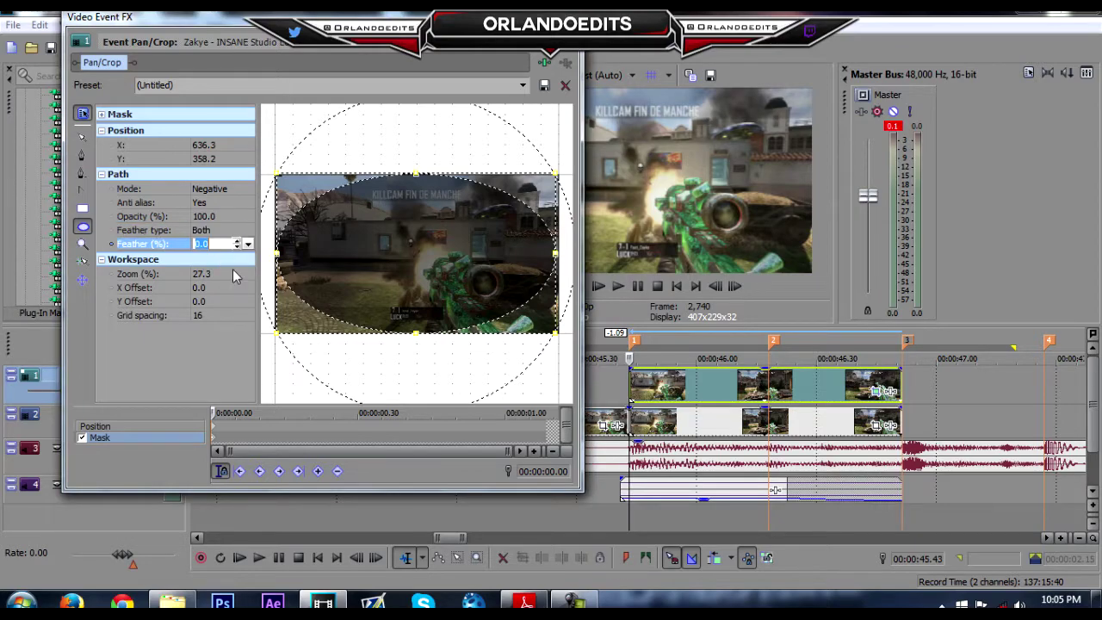
left_click(137, 427)
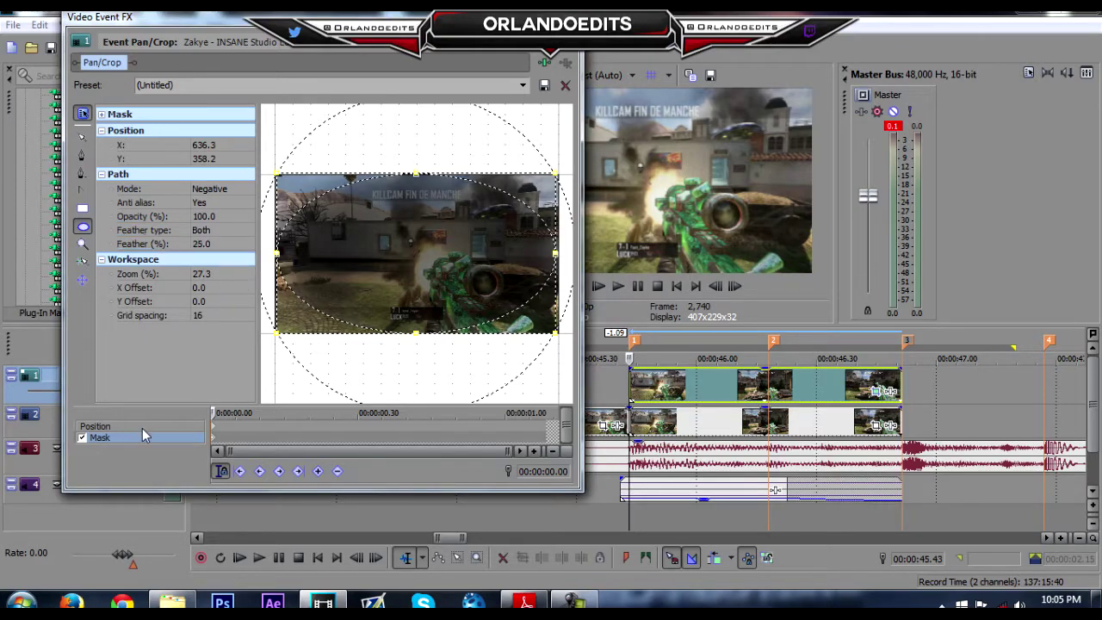
left_click(188, 358)
left_click(194, 395)
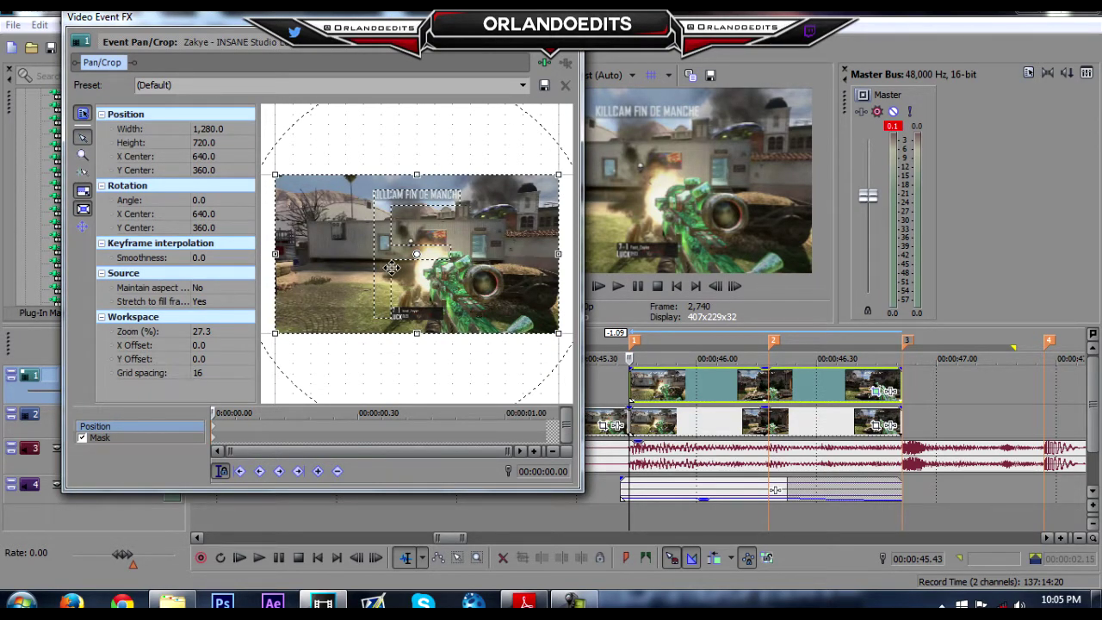
left_click(569, 16)
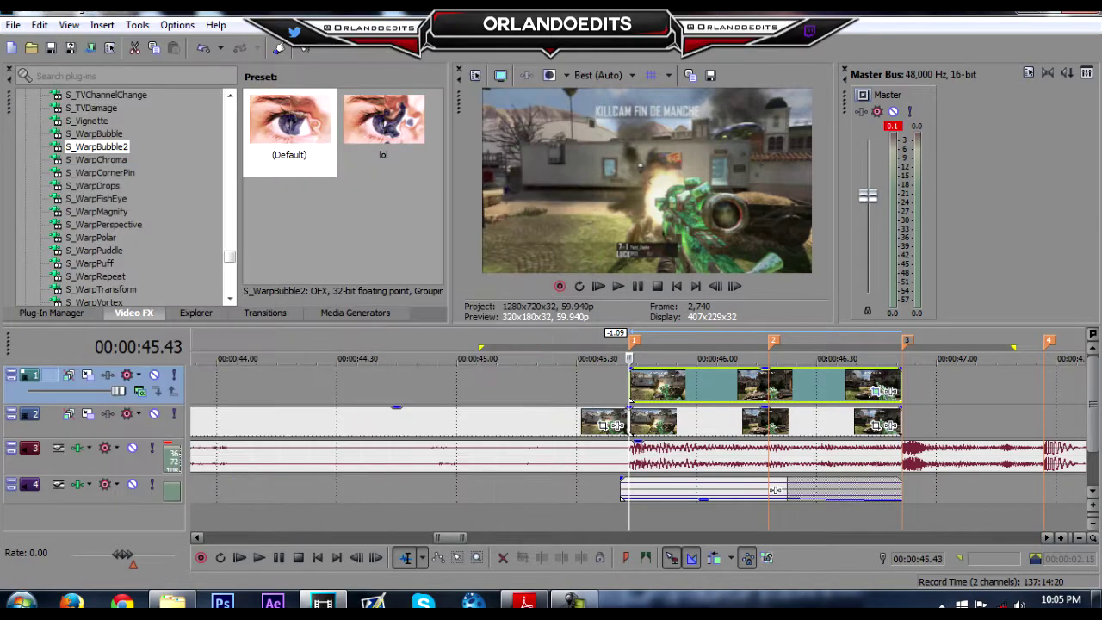
Step: Check the masked clip on track 1 at points between markers 1 and 2
left_click(726, 401)
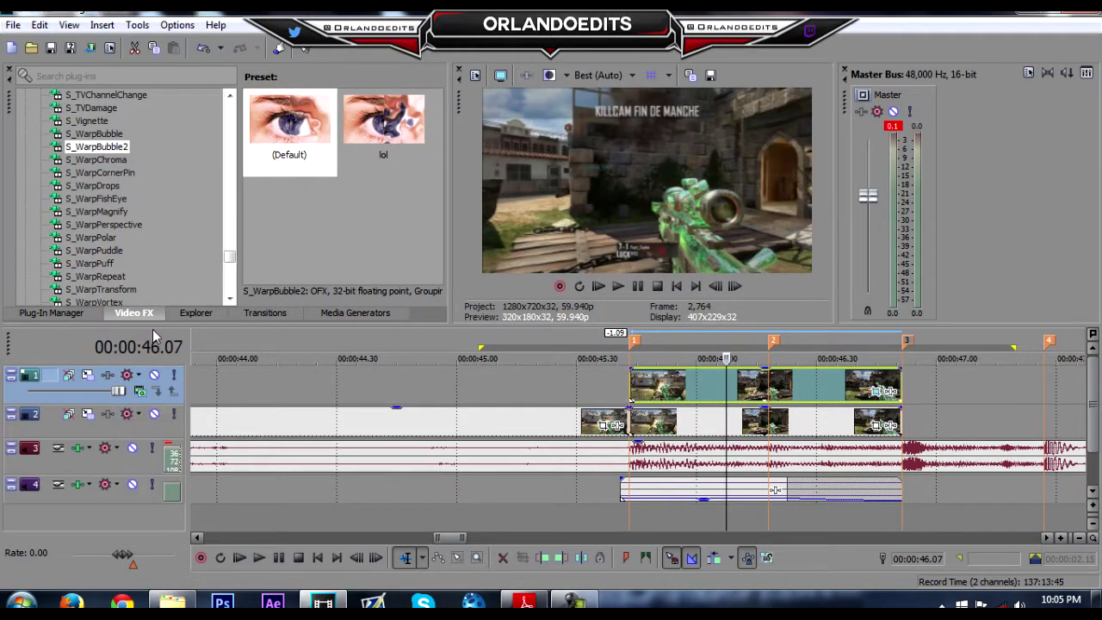
left_click(696, 378)
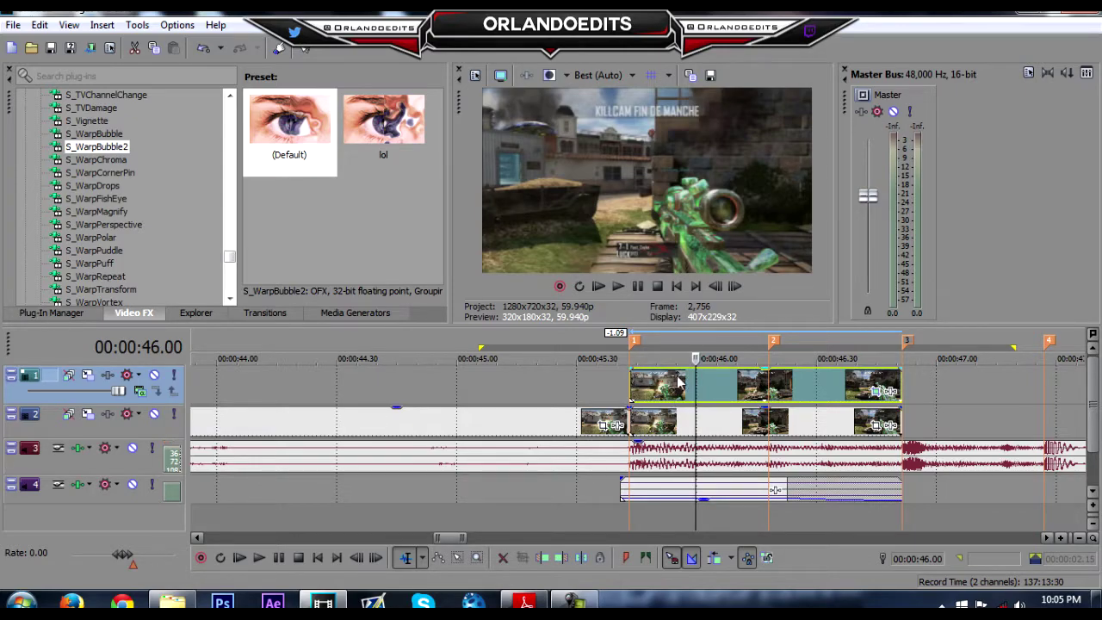
Step: Apply the default S_WarpChroma effect to the masked clip on track 1
left_click(671, 385)
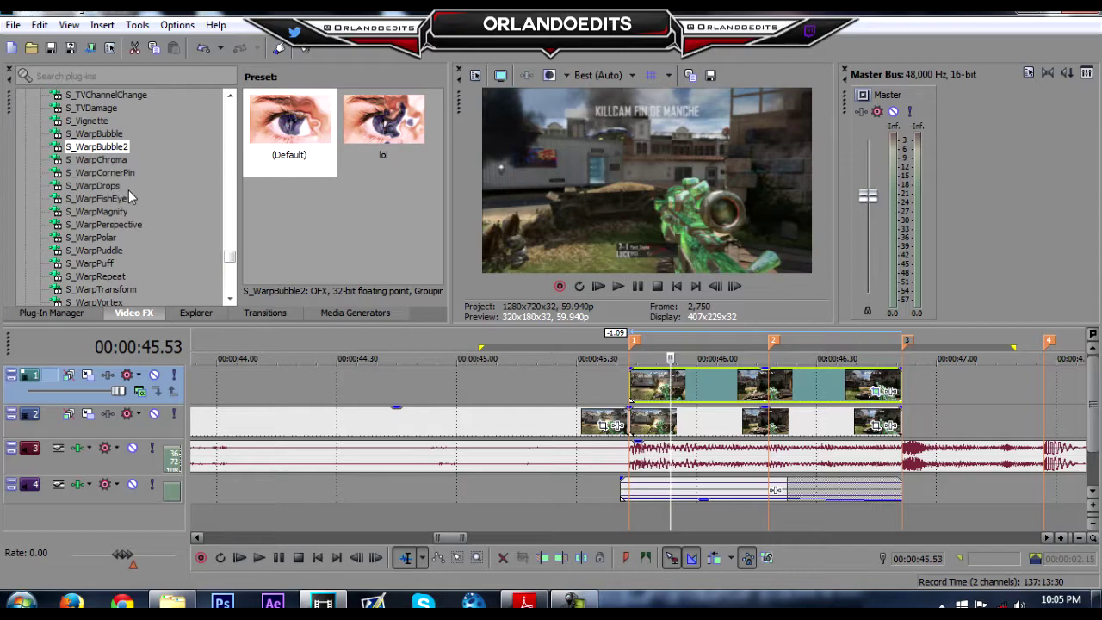
scroll(112, 190, "down", 1)
scroll(115, 208, "up", 2)
left_click(121, 199)
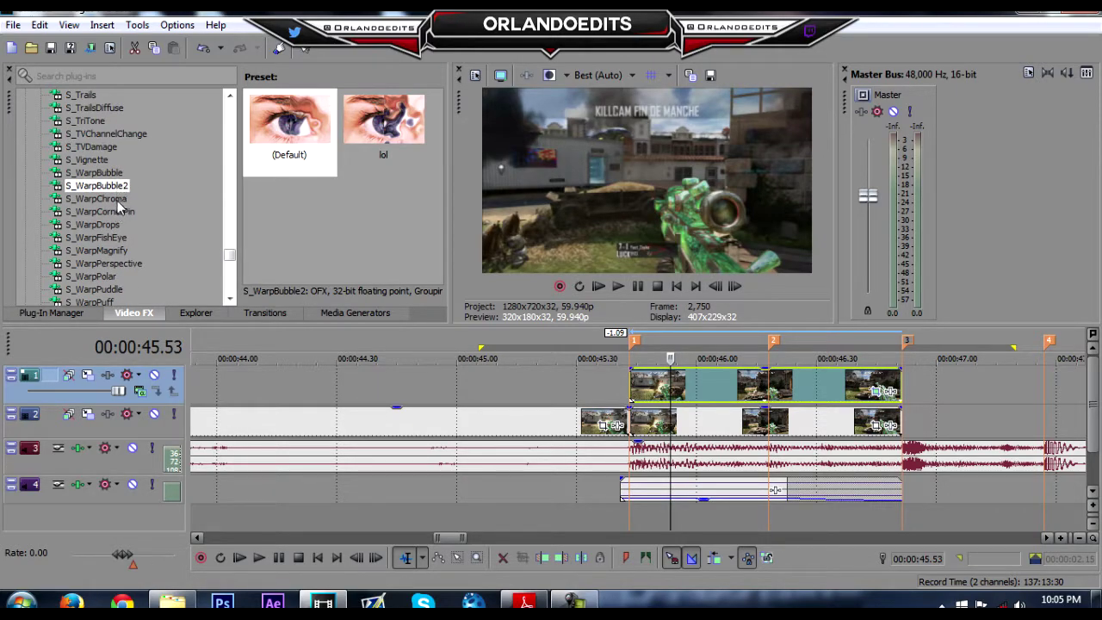
left_click_drag(293, 133, 695, 398)
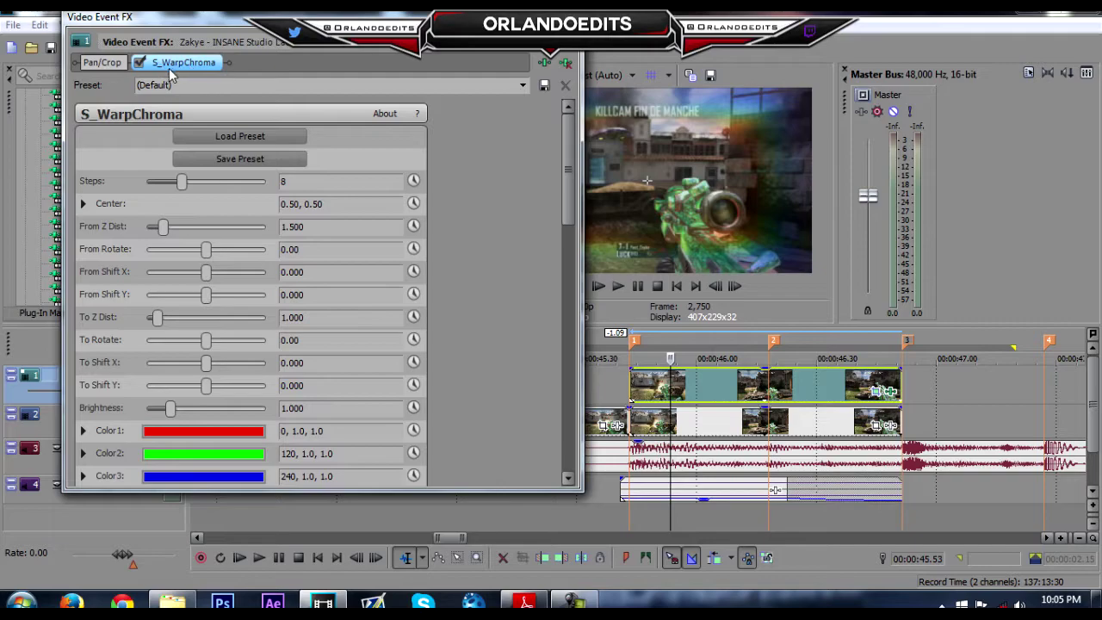
Step: Place S_WarpChroma before Pan/Crop in the clip's effect chain and close the Video Event FX window
left_click(201, 60)
left_click(80, 66)
left_click_drag(79, 69, 78, 69)
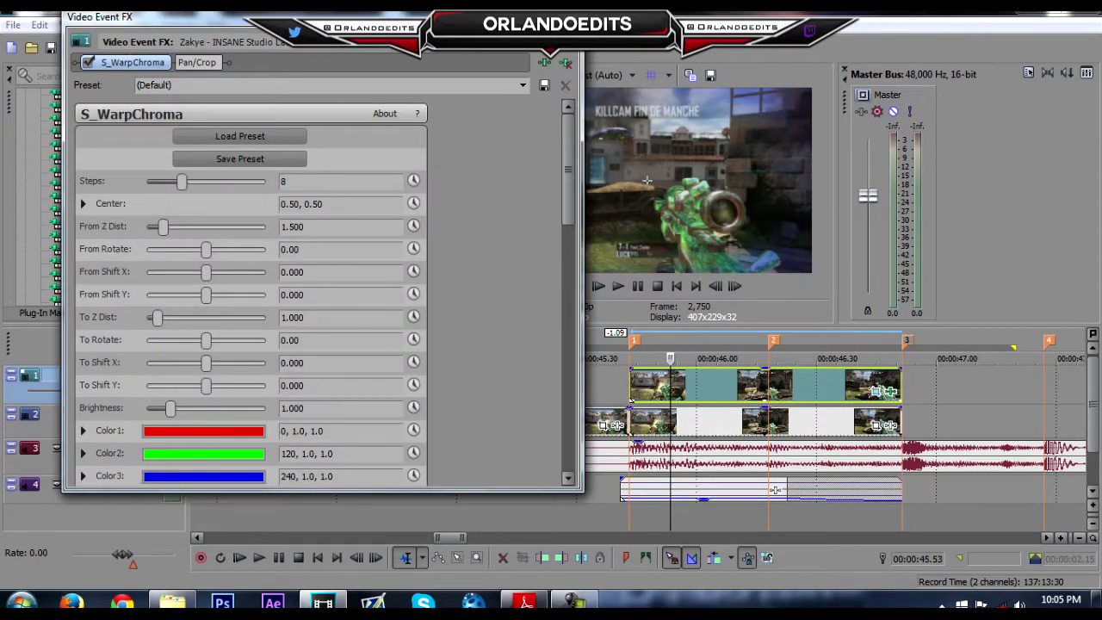
left_click(566, 16)
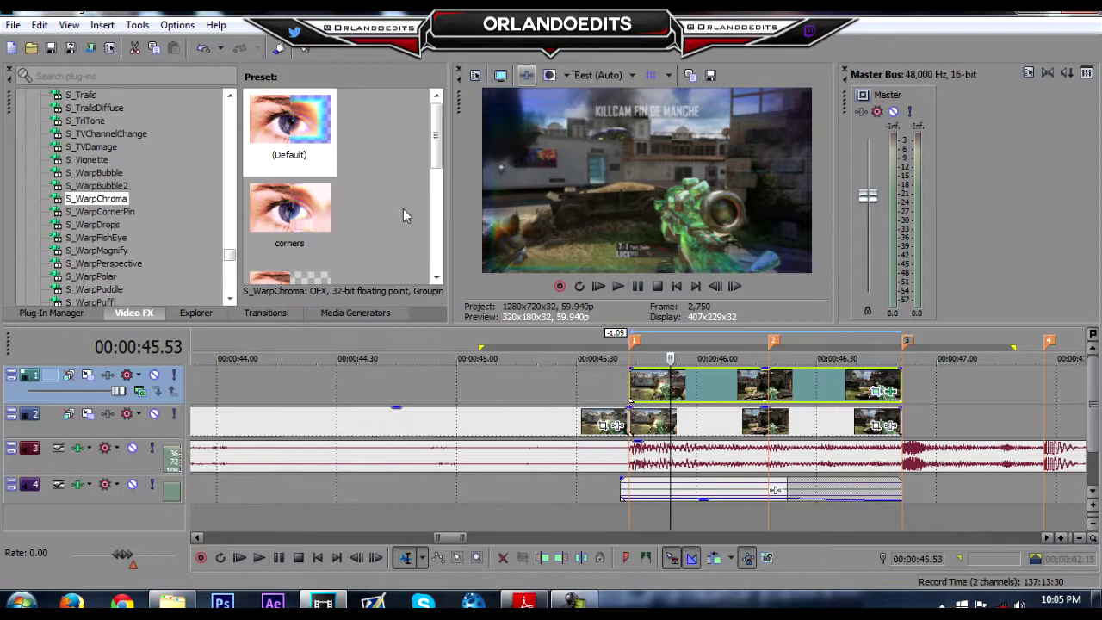
Step: Add the default S_WarpBubble2 effect to the masked clip on track 1
left_click(109, 186)
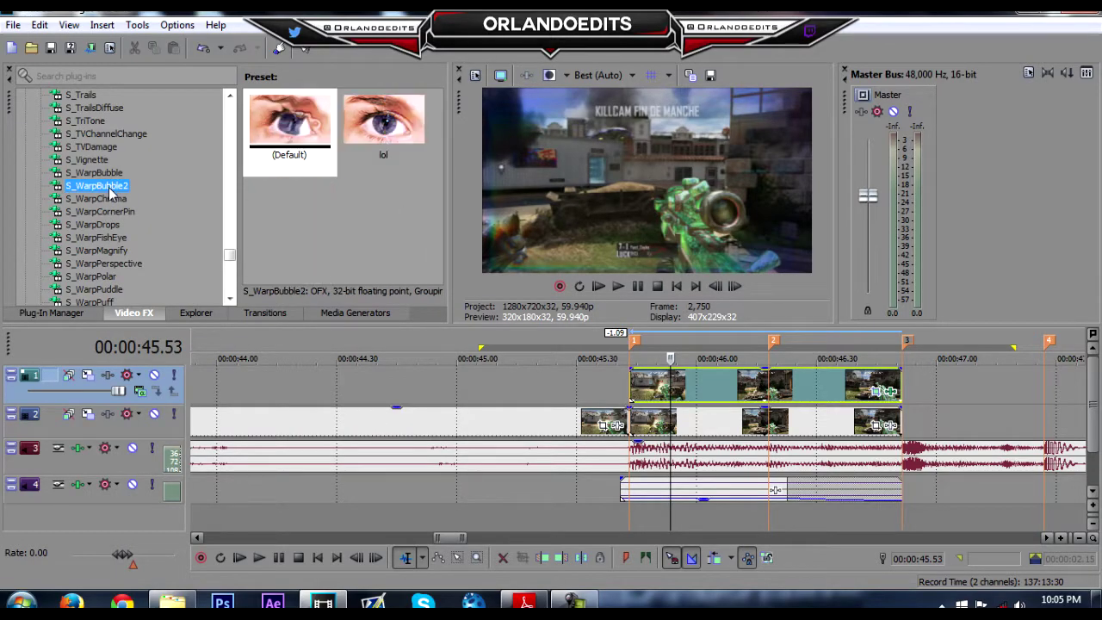
left_click(102, 176)
left_click(102, 197)
left_click(118, 185)
left_click_drag(297, 129, 757, 400)
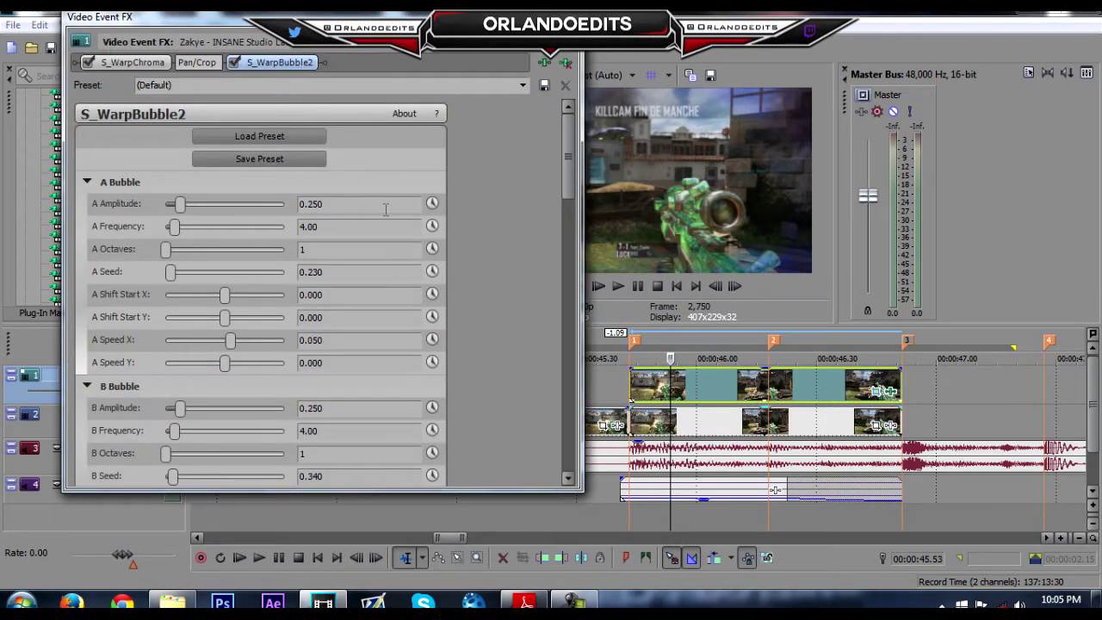
Step: Animate S_WarpBubble2's A Amplitude from 0.250 at the clip's start to about 1.524 at its end, and close the effect window
left_click(432, 204)
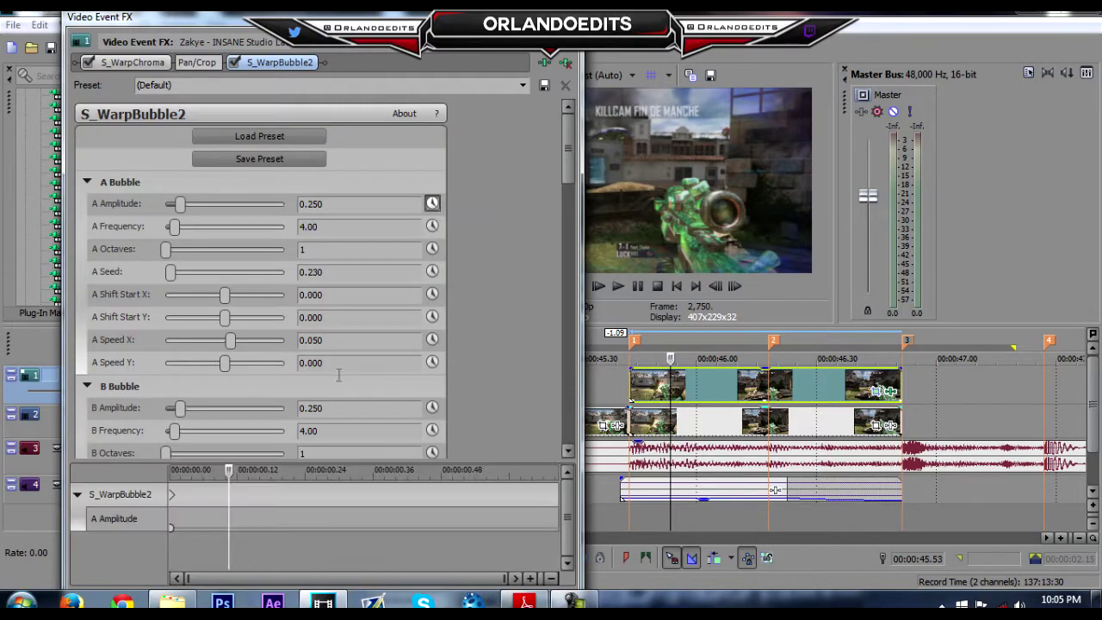
left_click_drag(226, 487, 535, 496)
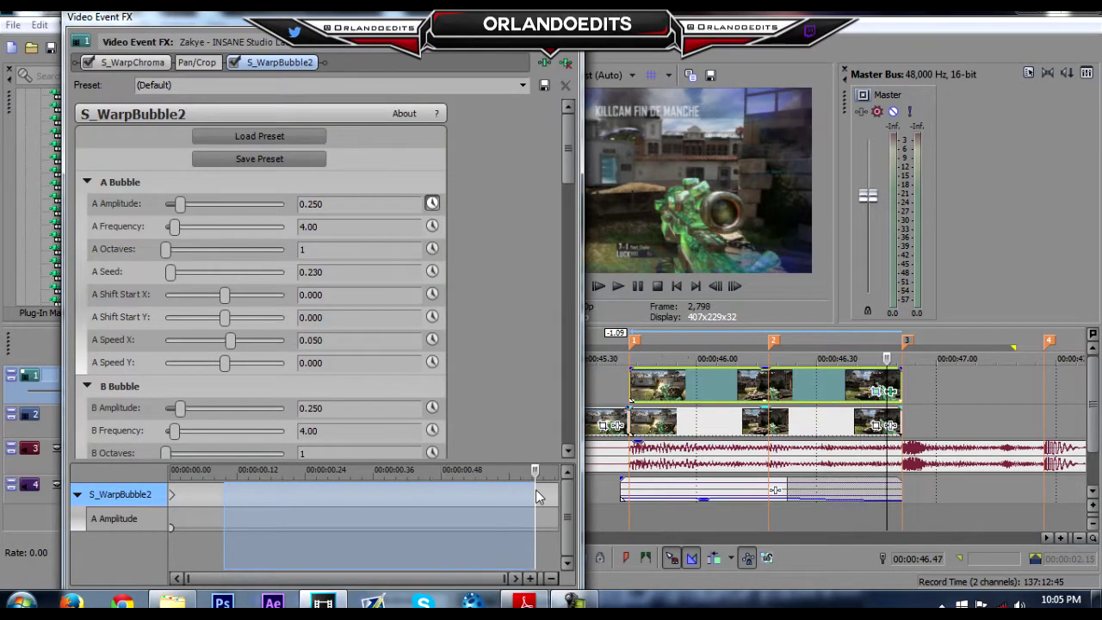
left_click(547, 494)
left_click_drag(180, 204, 261, 218)
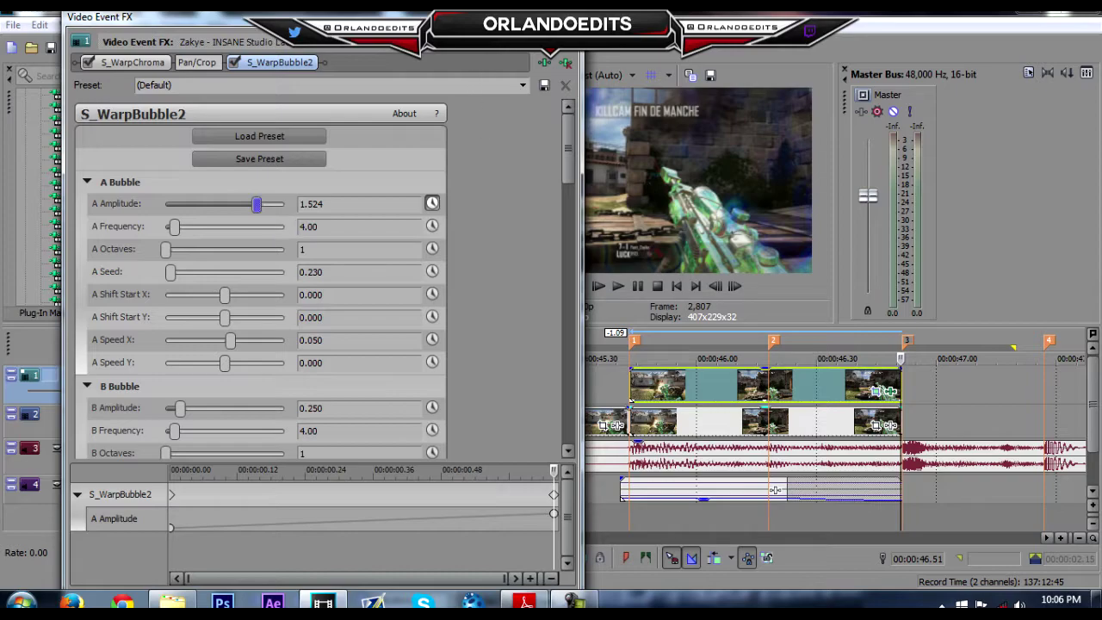
left_click(567, 17)
Step: Add a fade-out at the end of the track 1 clip, starting between markers 2 and 3, and set its curve to fast
left_click(852, 387)
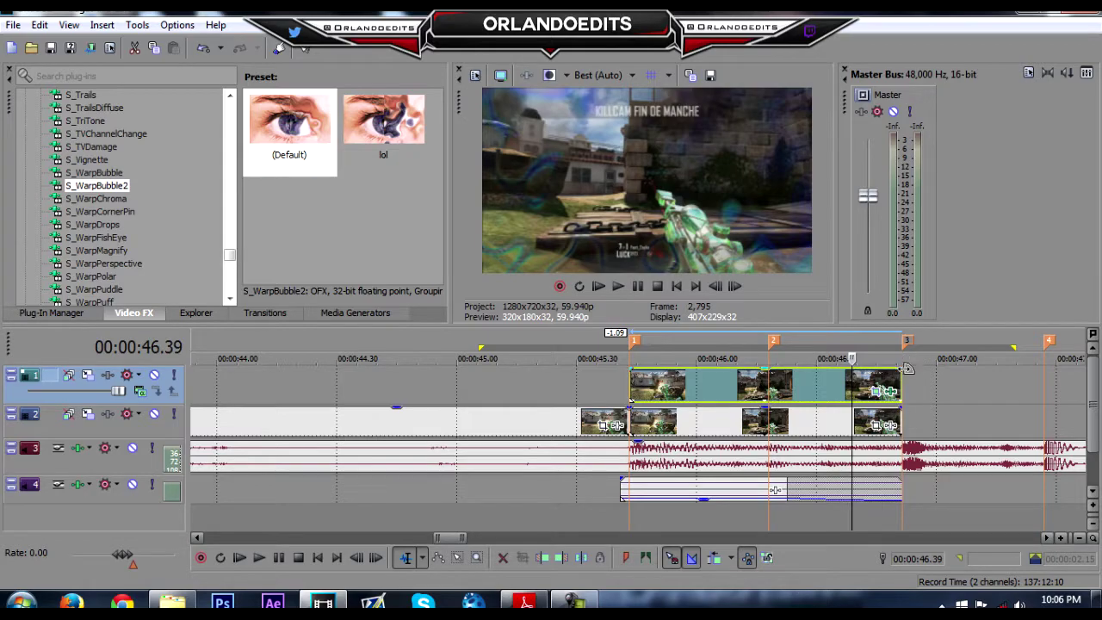
left_click_drag(900, 369, 833, 373)
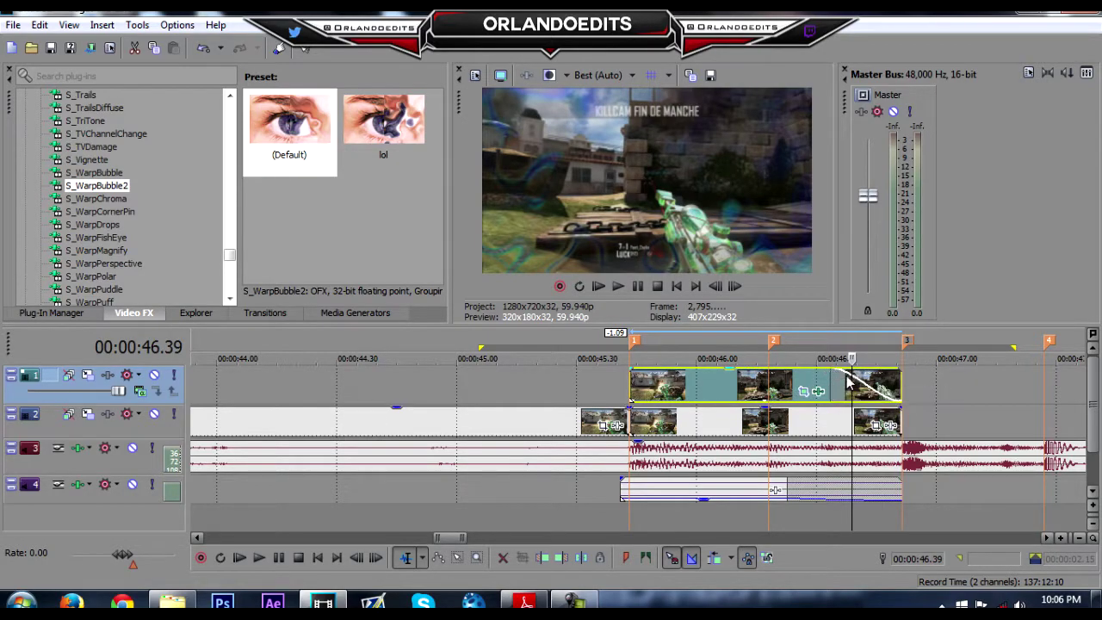
right_click(853, 376)
left_click(839, 380)
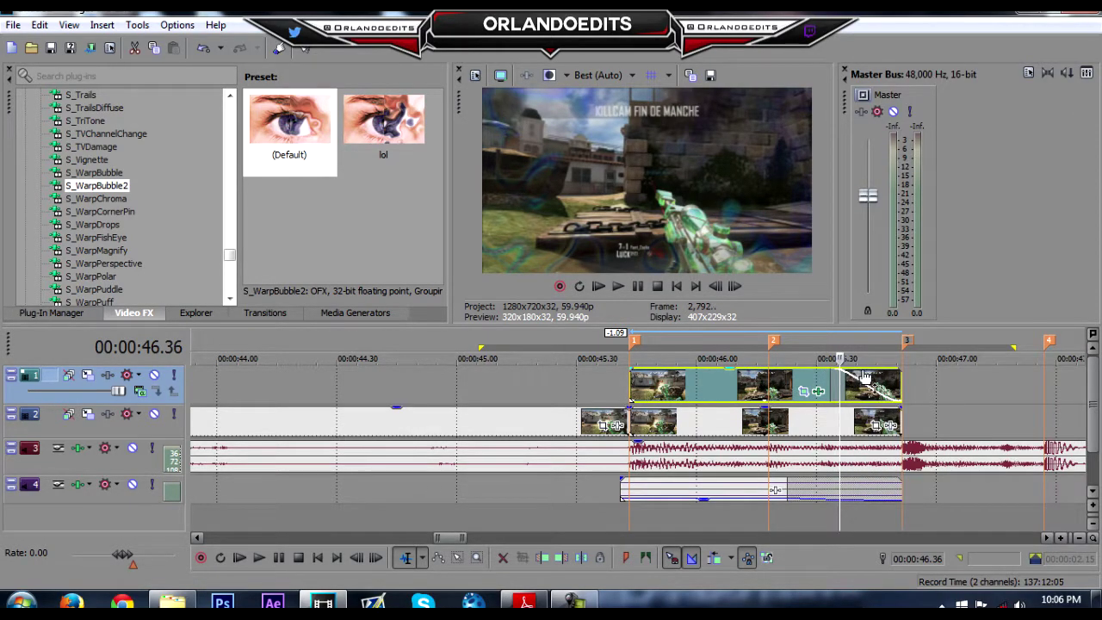
right_click(858, 375)
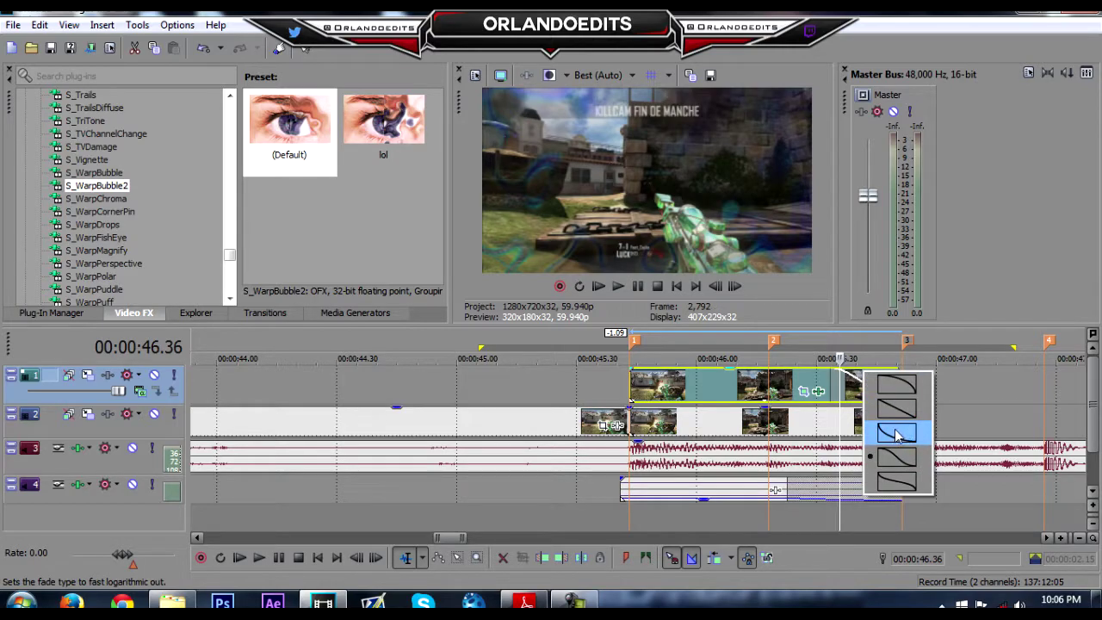
left_click(896, 434)
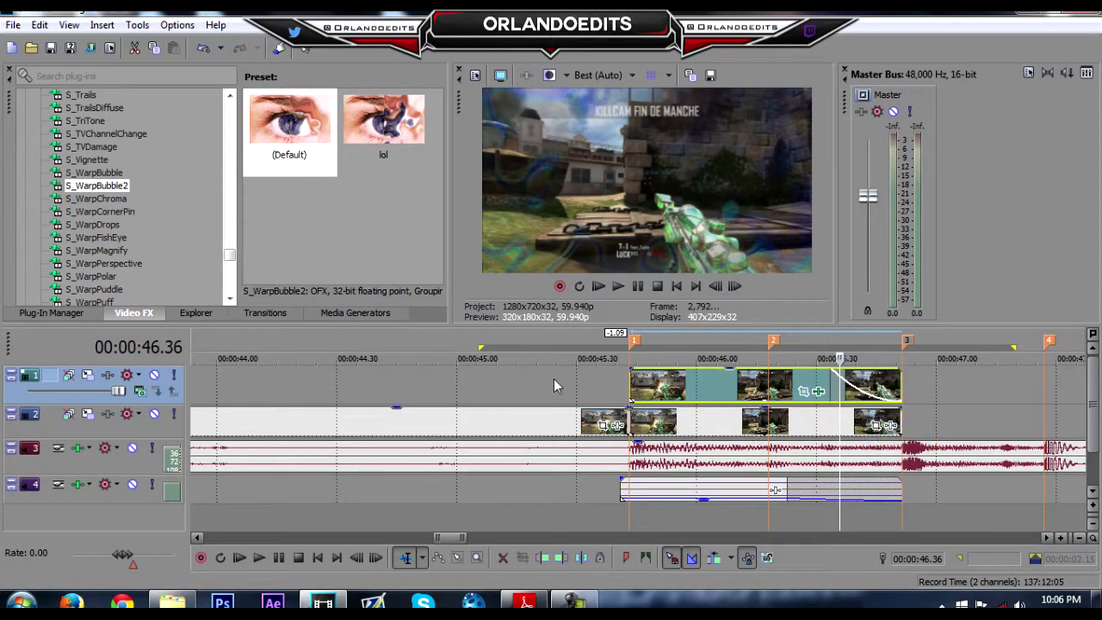
Step: Select the time range from about 00:00:45.25 to 00:00:47.03 around the effect clip and play it back several times
left_click_drag(556, 379, 950, 358)
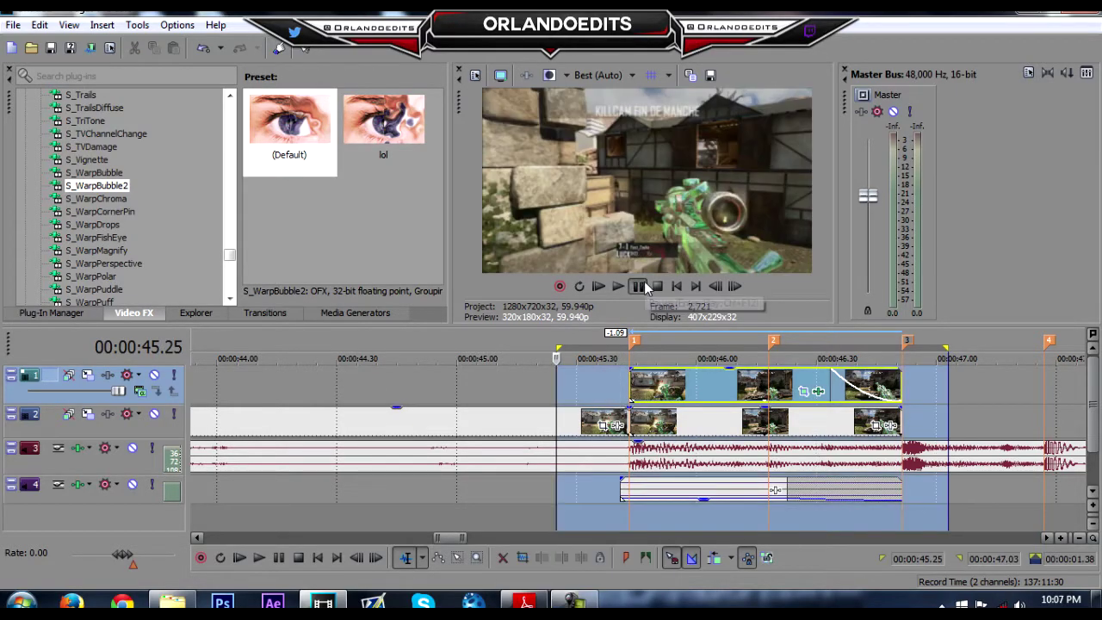
key("space")
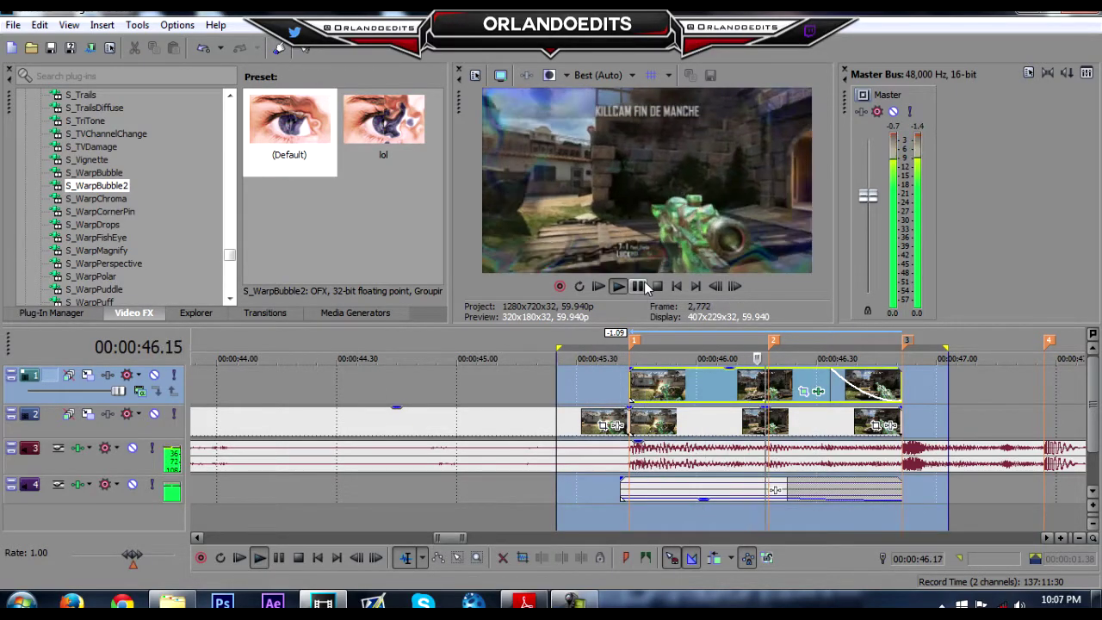
key("space")
left_click(625, 293)
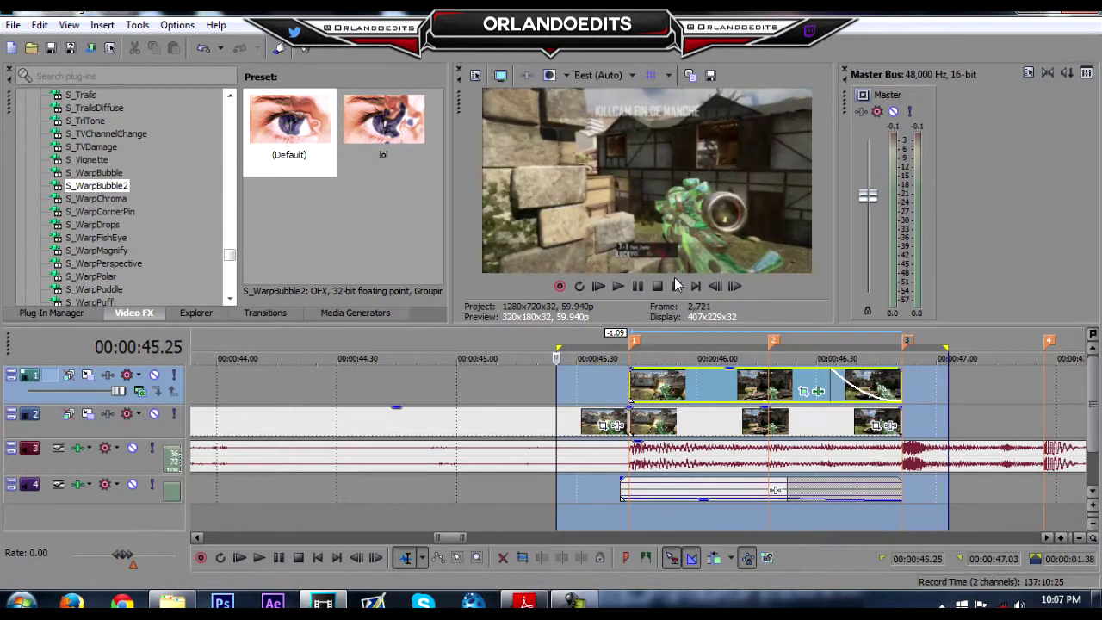
left_click(617, 287)
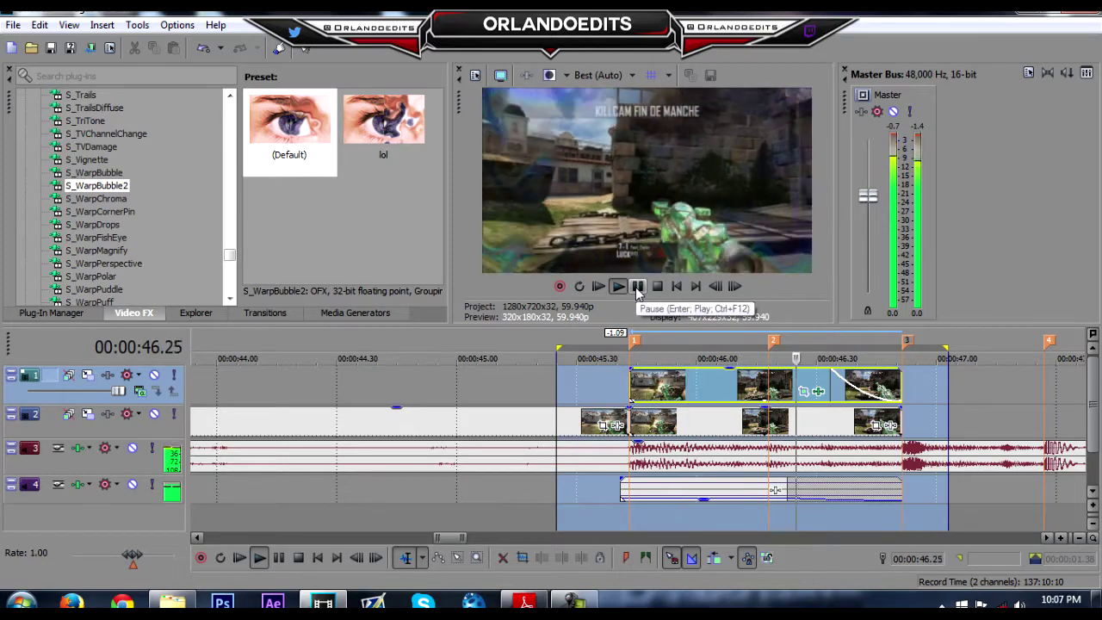
left_click(619, 293)
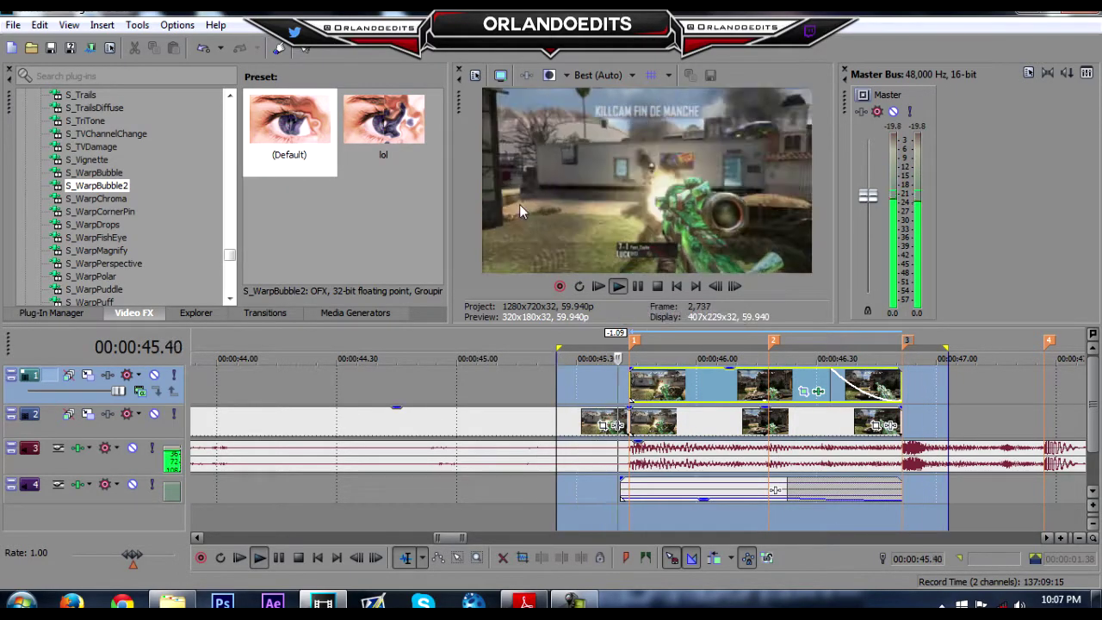
left_click(638, 292)
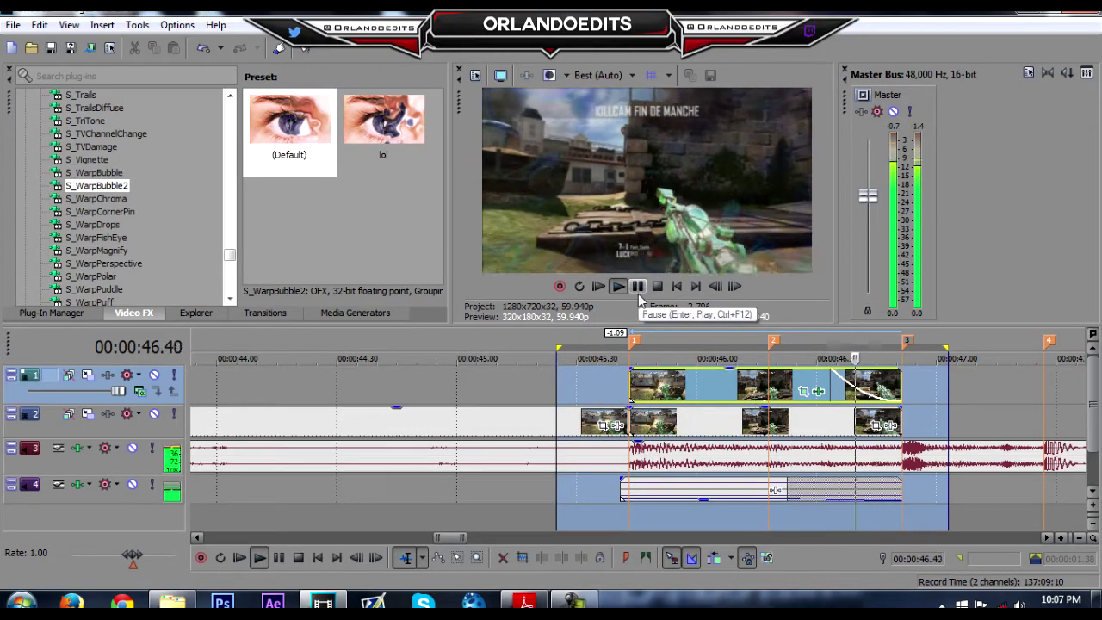
left_click(720, 390)
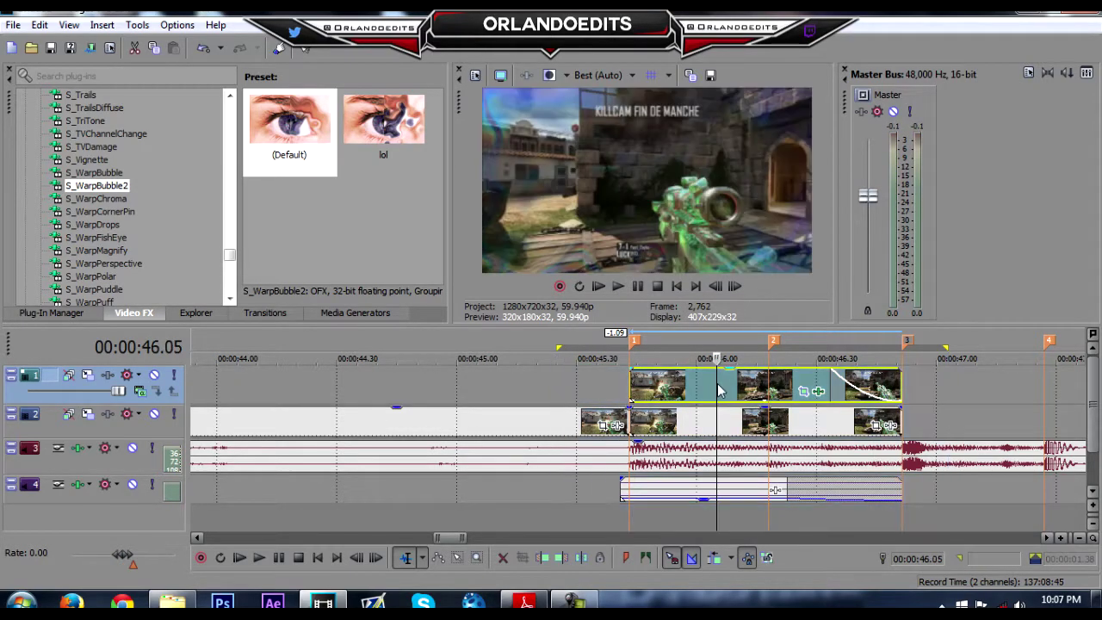
right_click(589, 376)
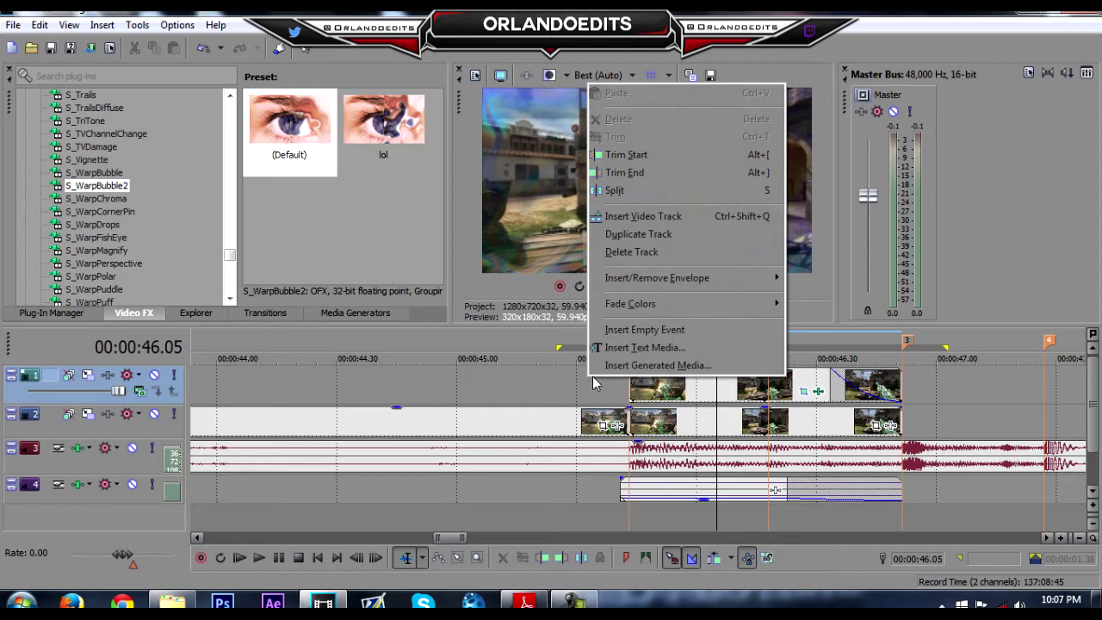
left_click(545, 390)
left_click(545, 388)
left_click(594, 389)
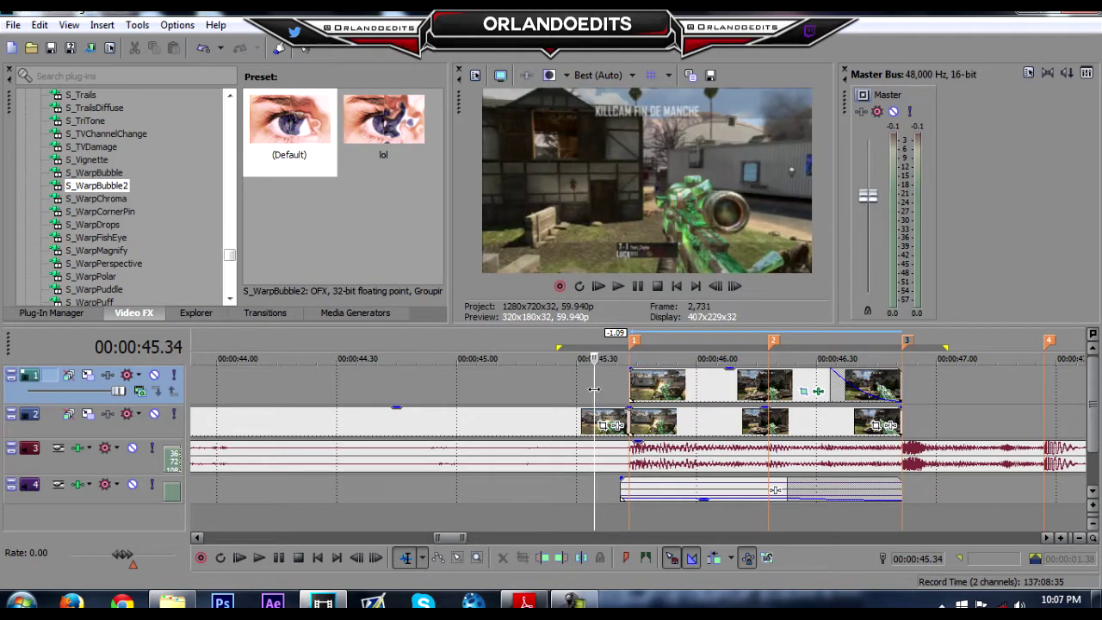
left_click(714, 383)
left_click(715, 383)
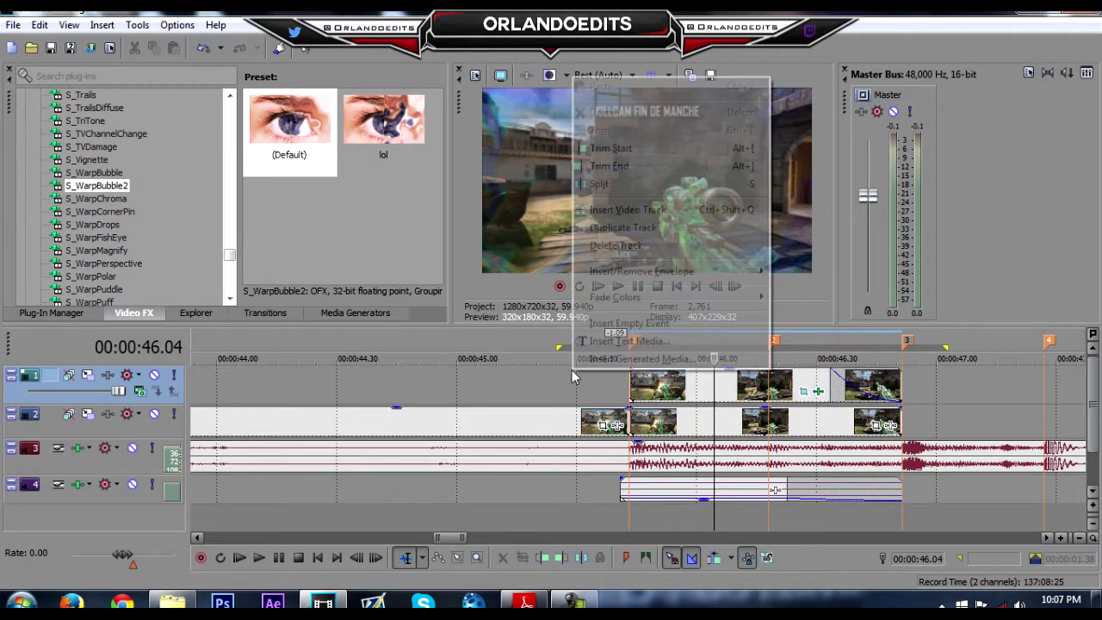
left_click(445, 383)
scroll(119, 245, "up", 5)
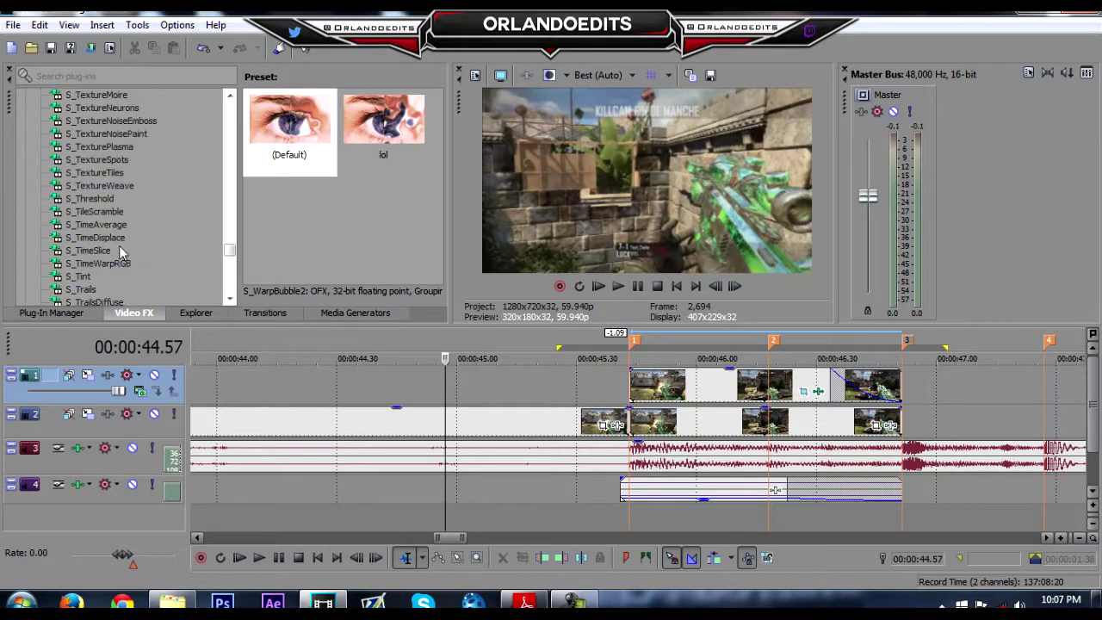
Step: Insert a new video track above the effect clip's track and slightly reduce its height
left_click(495, 384)
right_click(533, 384)
left_click(645, 227)
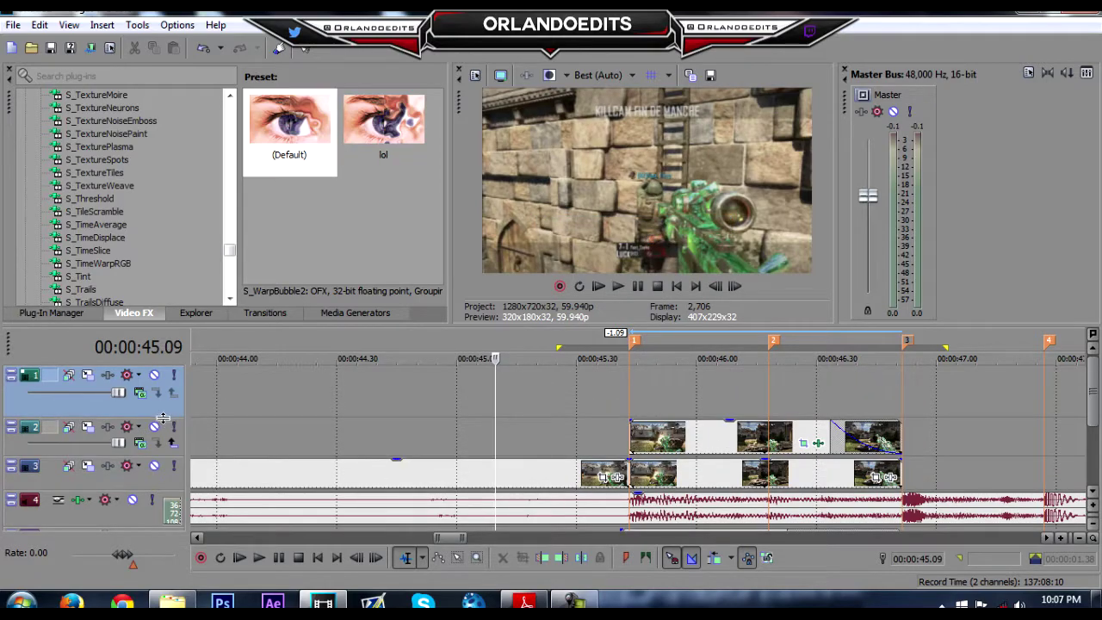
left_click_drag(162, 417, 170, 406)
Step: Apply the "Hallelujah" CC filter package to the empty track 1, place Magic Bullet Looks after Composite, and close the Video Track FX window
scroll(169, 238, "up", 15)
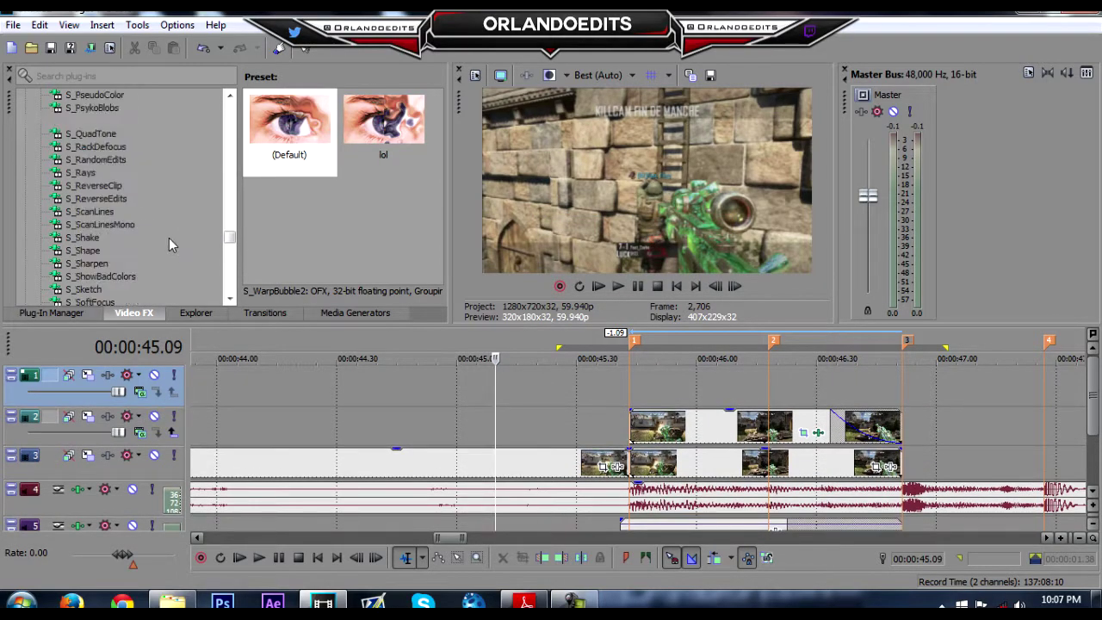
scroll(169, 237, "up", 10)
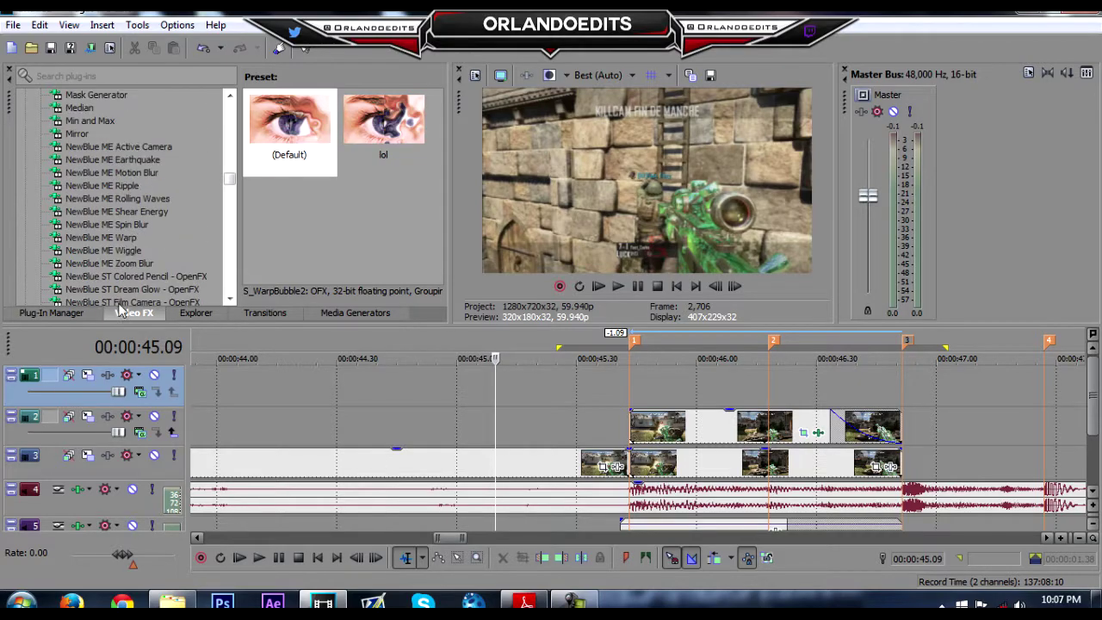
left_click(61, 317)
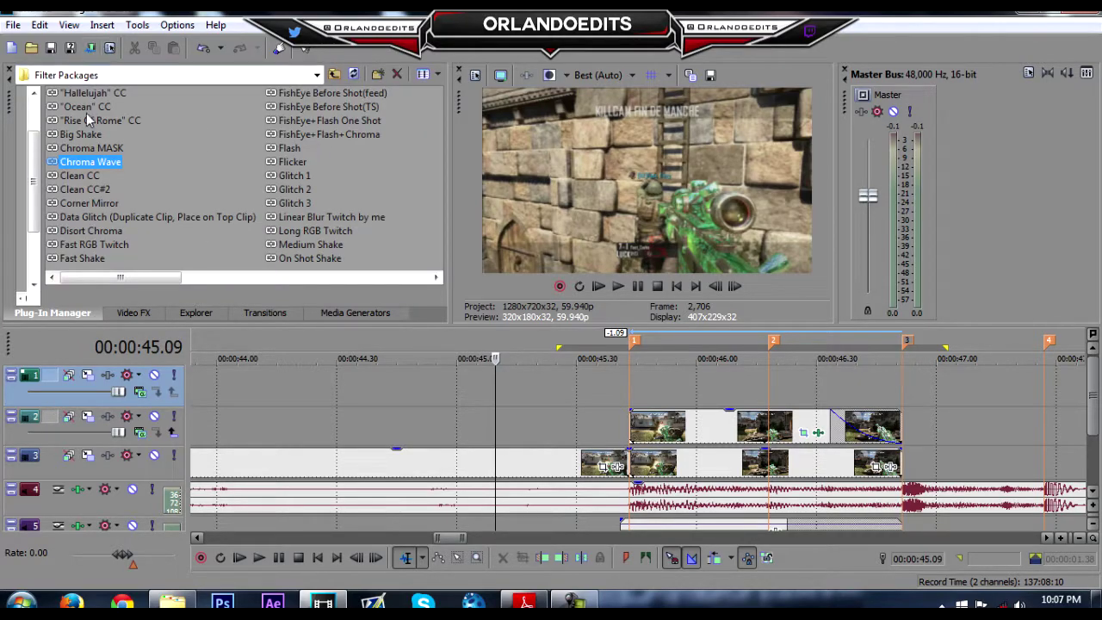
left_click_drag(93, 93, 97, 94)
left_click_drag(529, 426, 520, 432)
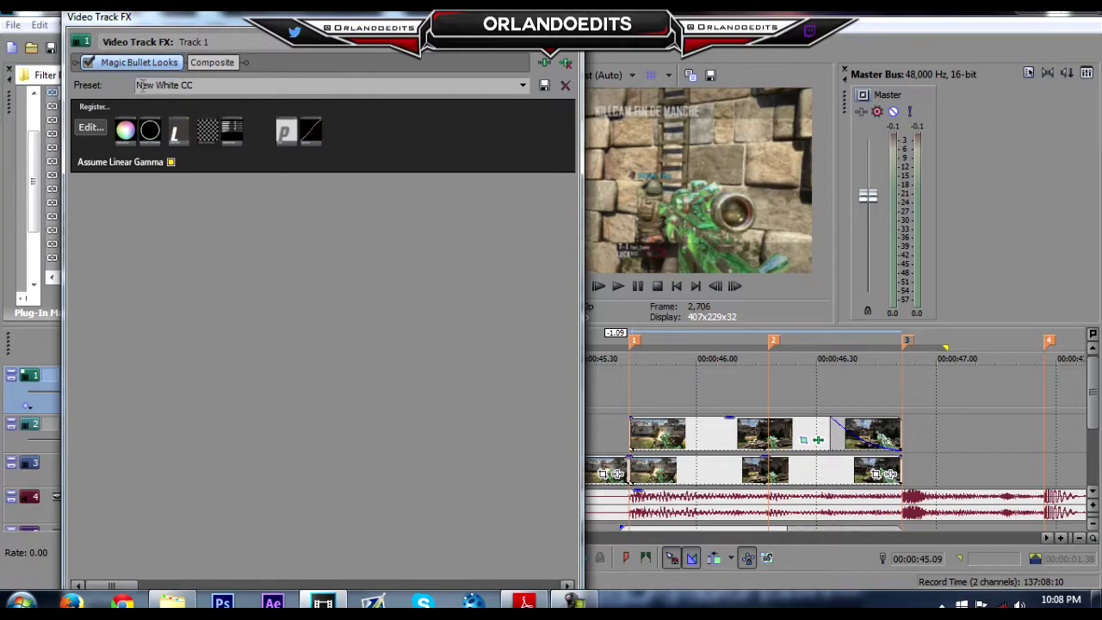
left_click_drag(119, 65, 215, 62)
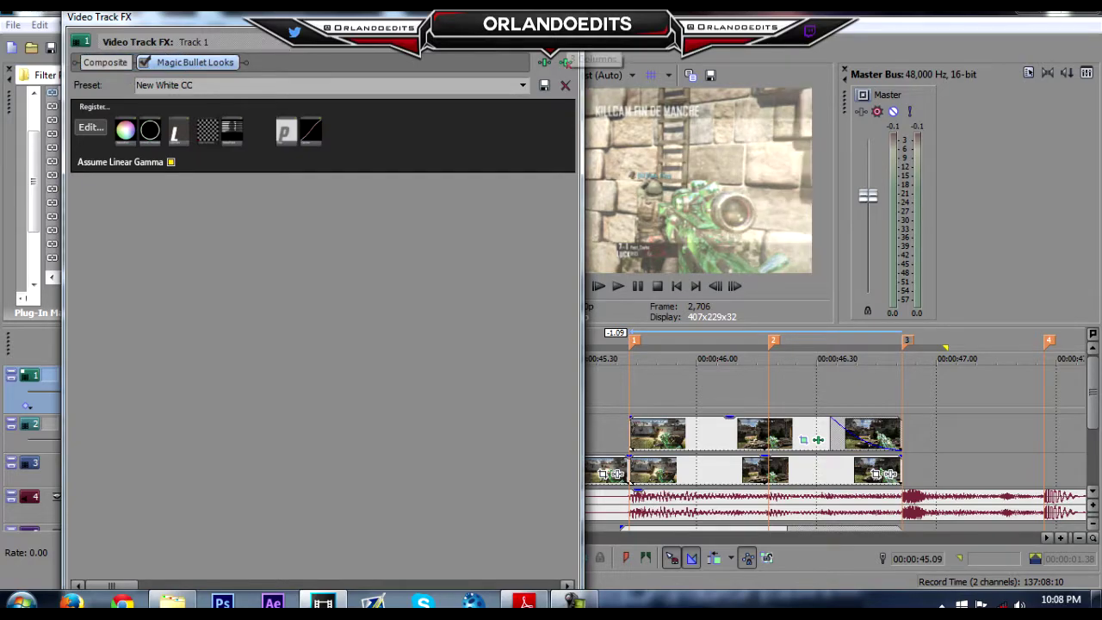
left_click(568, 16)
Step: Check the colour-corrected footage at several points around markers 1 to 3, and return to the list of video effects
left_click(668, 386)
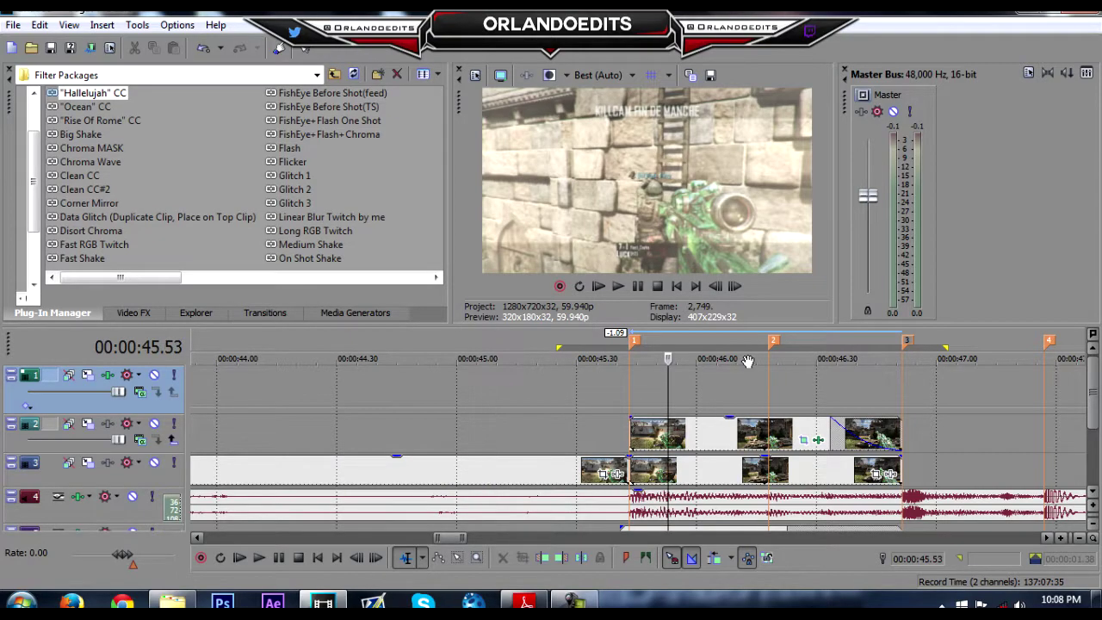
left_click(802, 385)
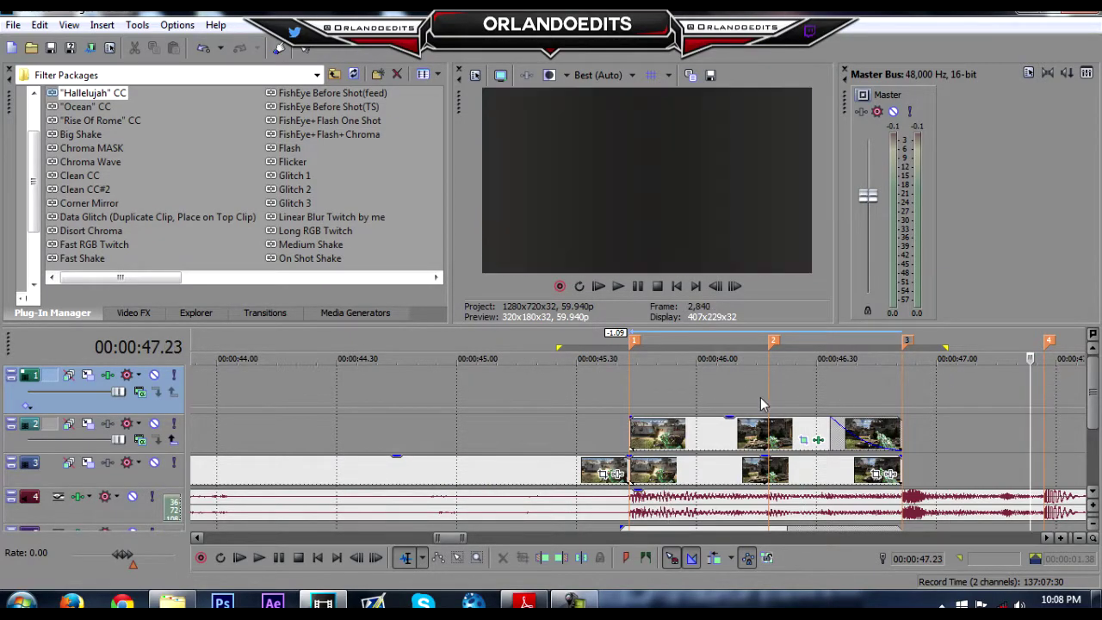
left_click(760, 397)
left_click(133, 312)
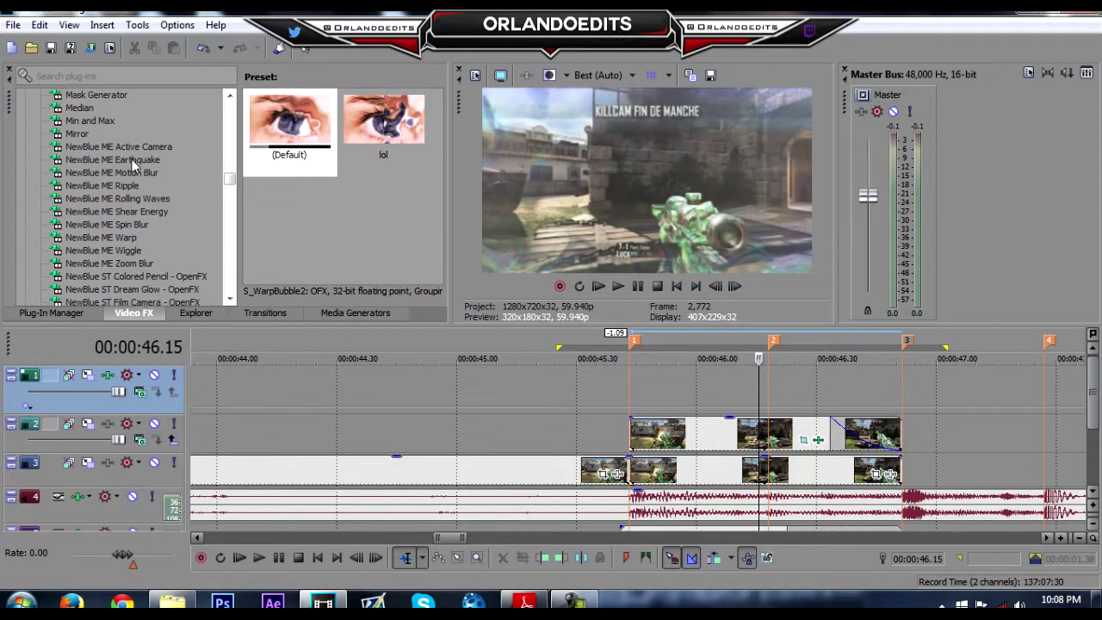
Step: Apply the Cookie Cutter effect's "Cinematics" preset to the empty video track 1
scroll(115, 176, "up", 5)
scroll(116, 175, "up", 10)
scroll(100, 190, "down", 6)
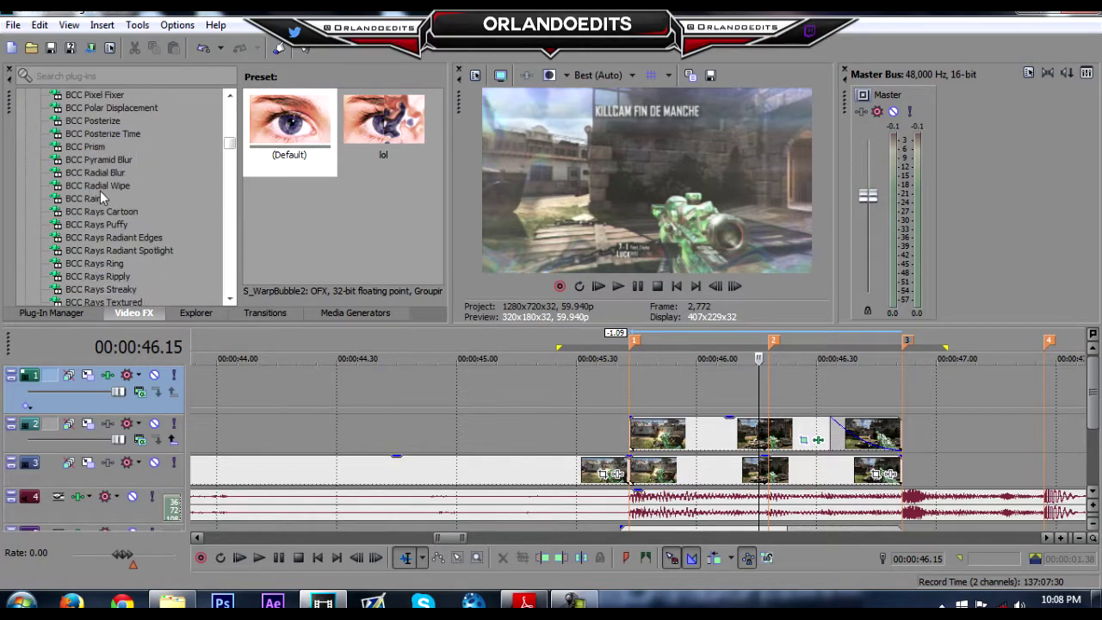
scroll(100, 197, "down", 5)
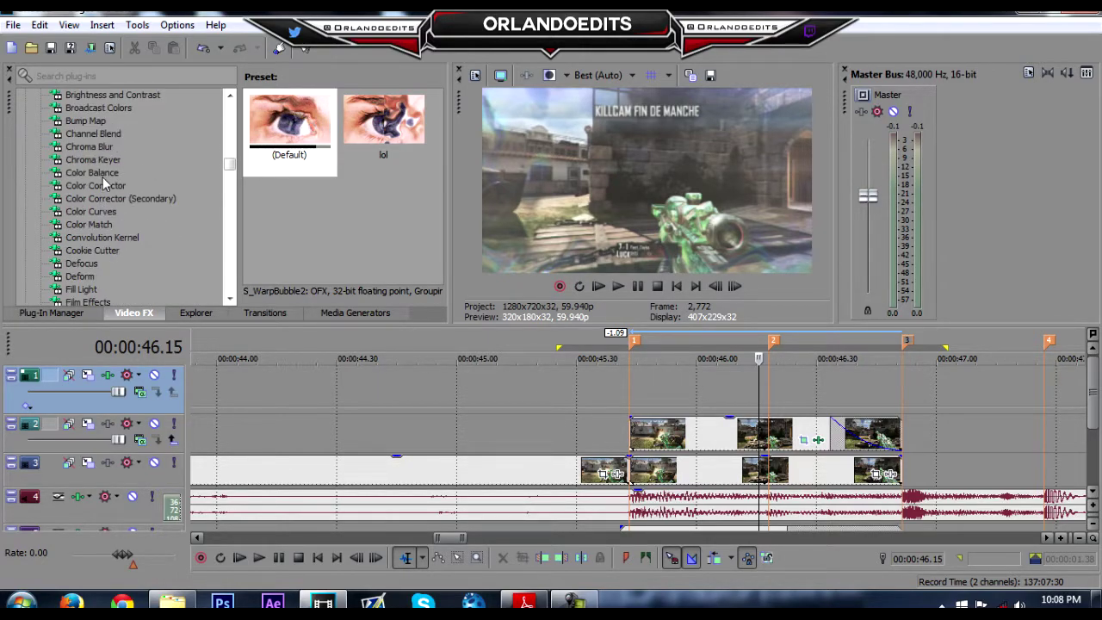
scroll(95, 213, "up", 1)
scroll(103, 217, "down", 3)
left_click(92, 173)
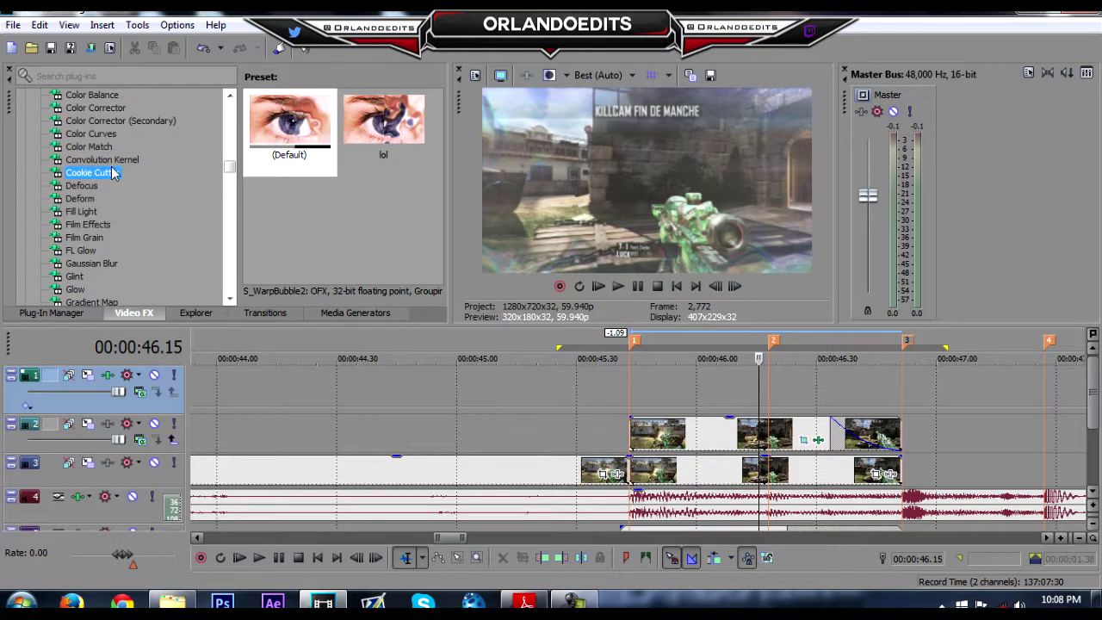
scroll(438, 116, "down", 1)
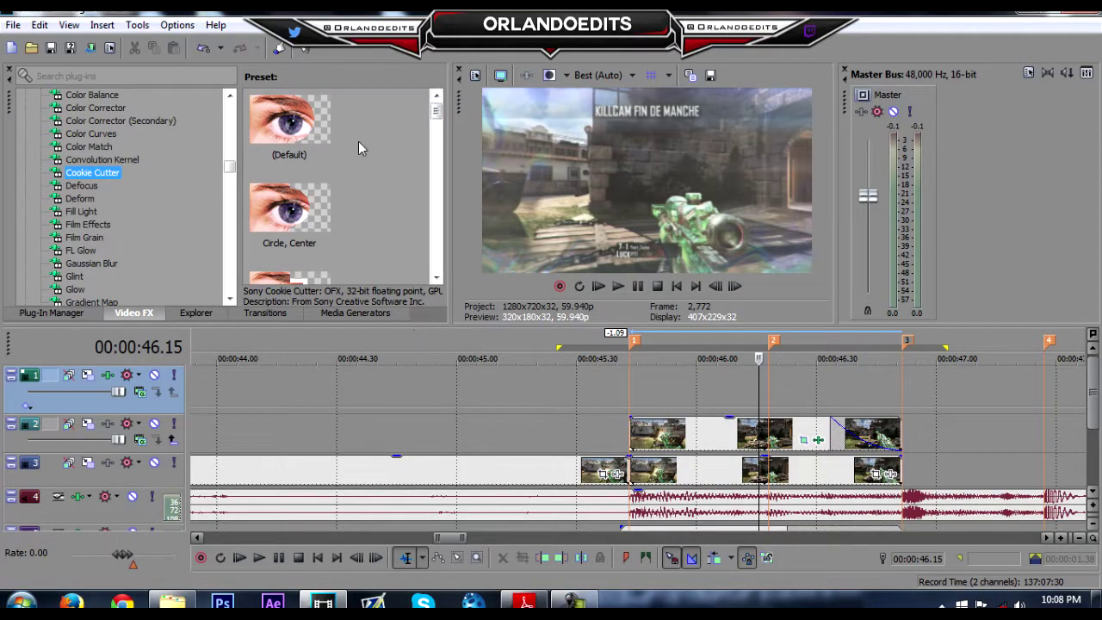
scroll(435, 148, "down", 5)
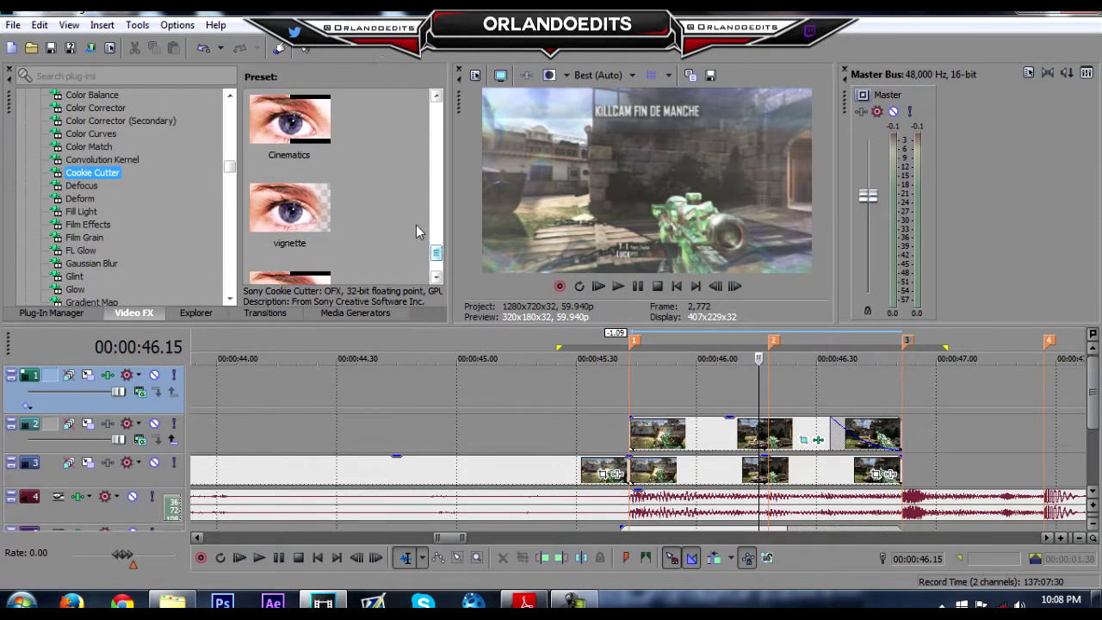
left_click_drag(292, 120, 704, 374)
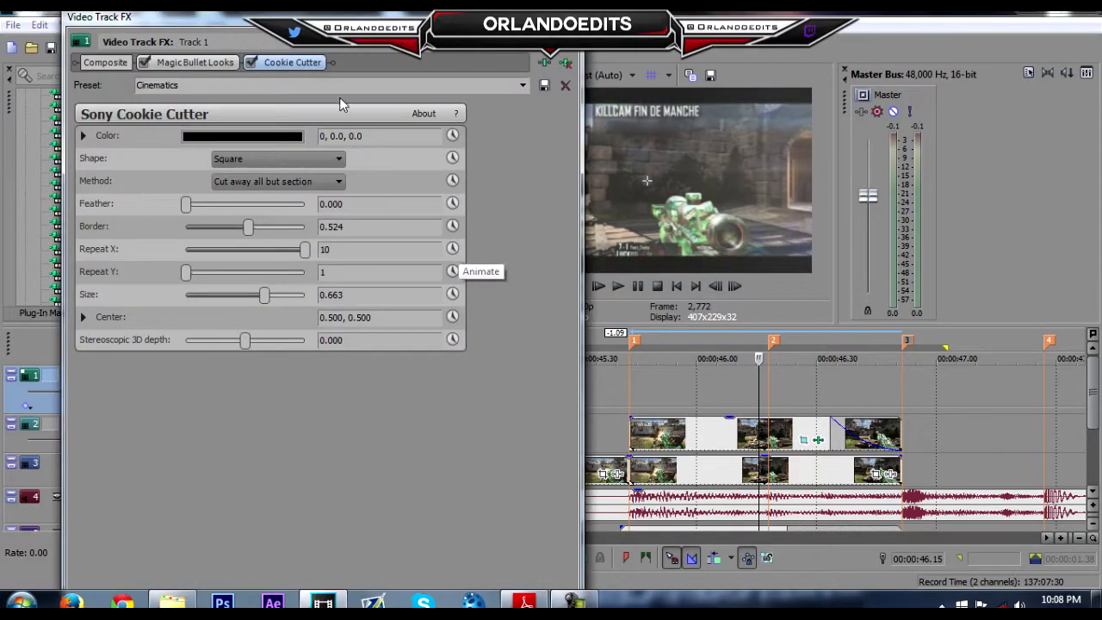
Step: Set the Cookie Cutter border to 0.415, keep the effect last in the chain, and close the Video Track FX window
mouse_move(244, 239)
left_mouse_down()
mouse_move(221, 236)
mouse_move(236, 226)
left_mouse_up()
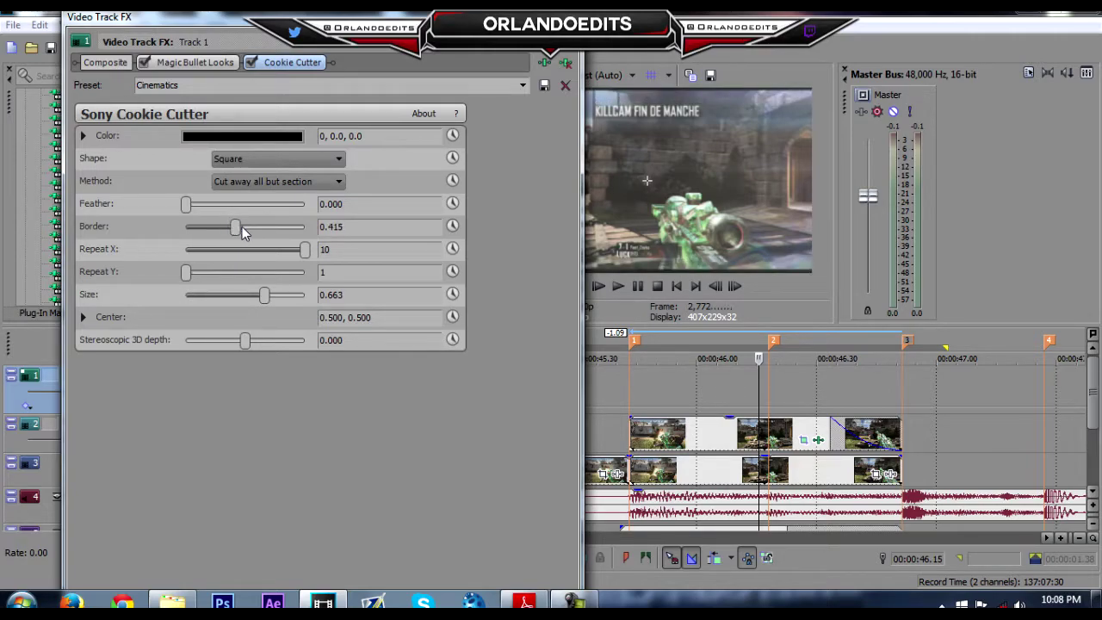
left_click_drag(261, 62, 327, 62)
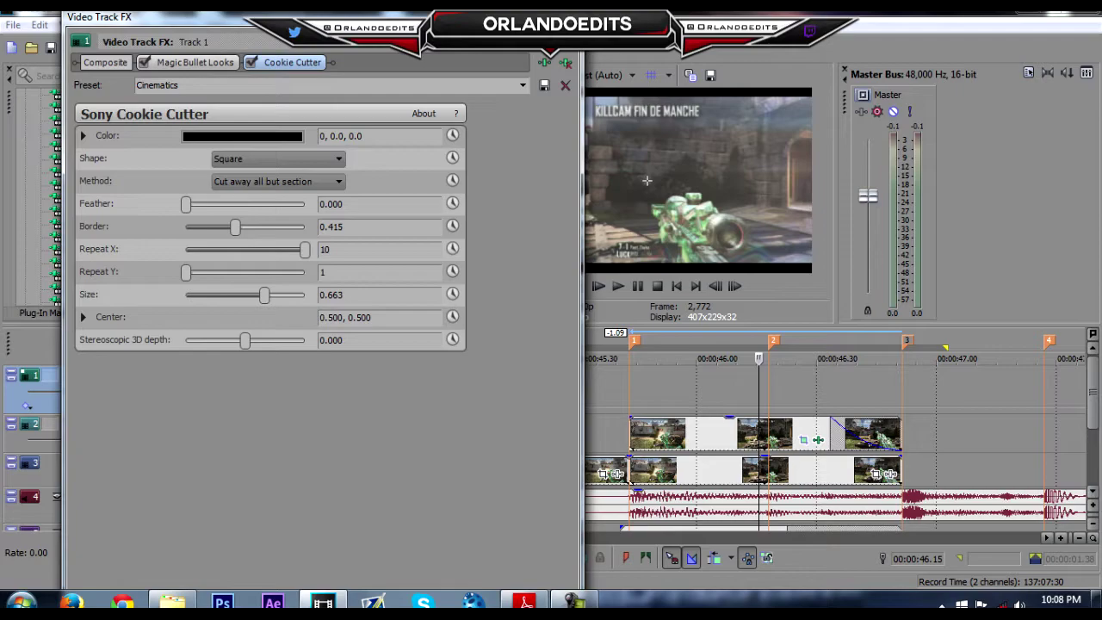
left_click(565, 16)
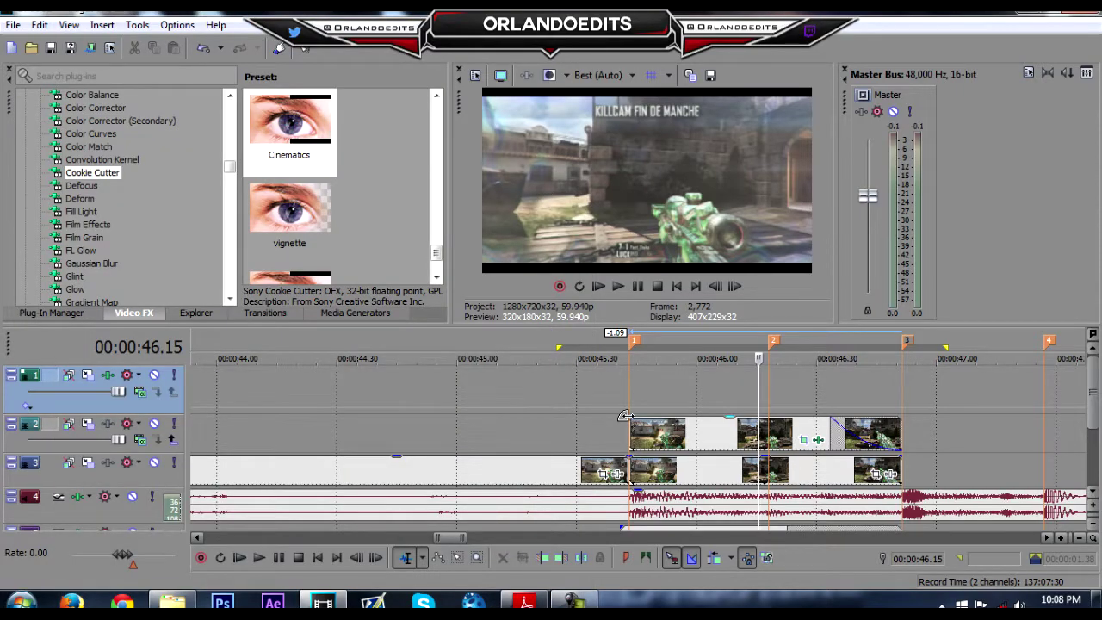
Step: Play back the range from 00:00:45.25 to 00:00:47.03 to review the clip with the cinematic bars, pausing near marker 3
key("space")
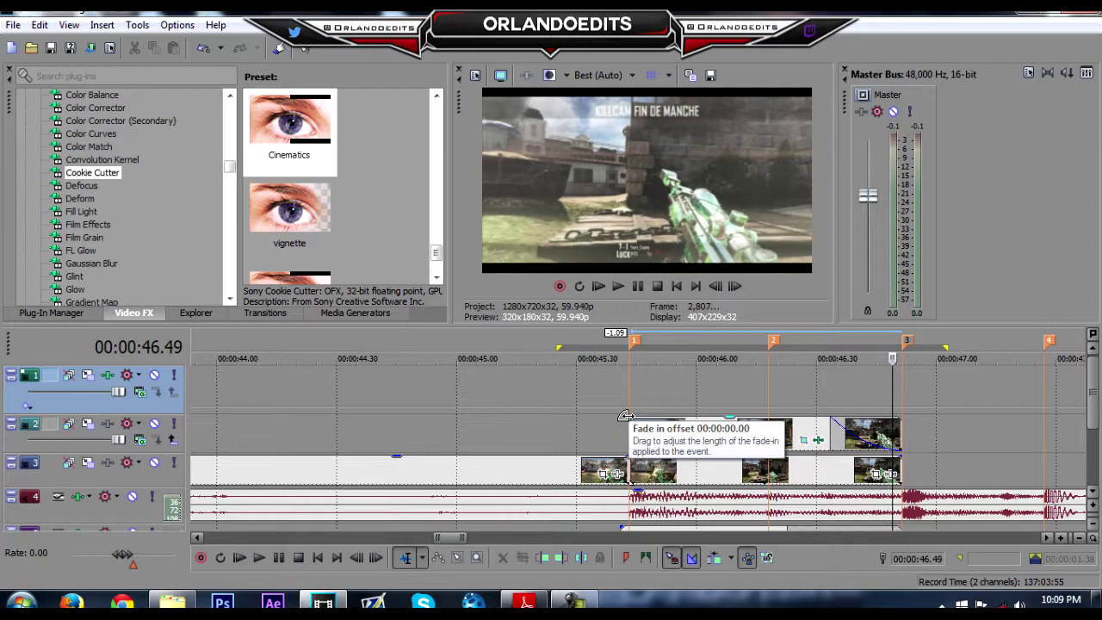
key("space")
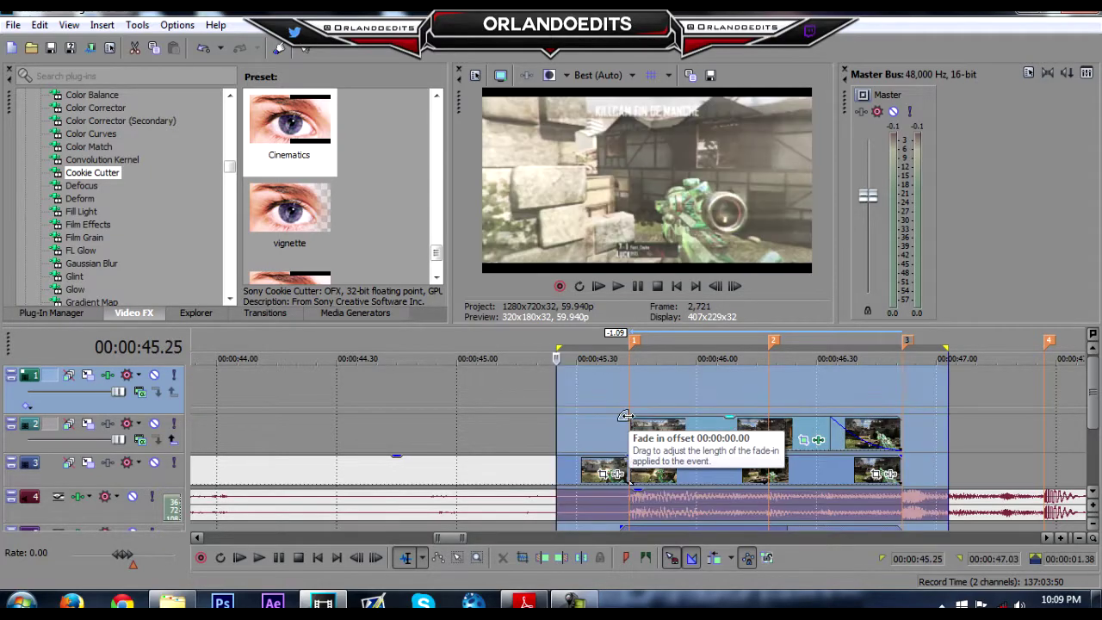
left_click(645, 288)
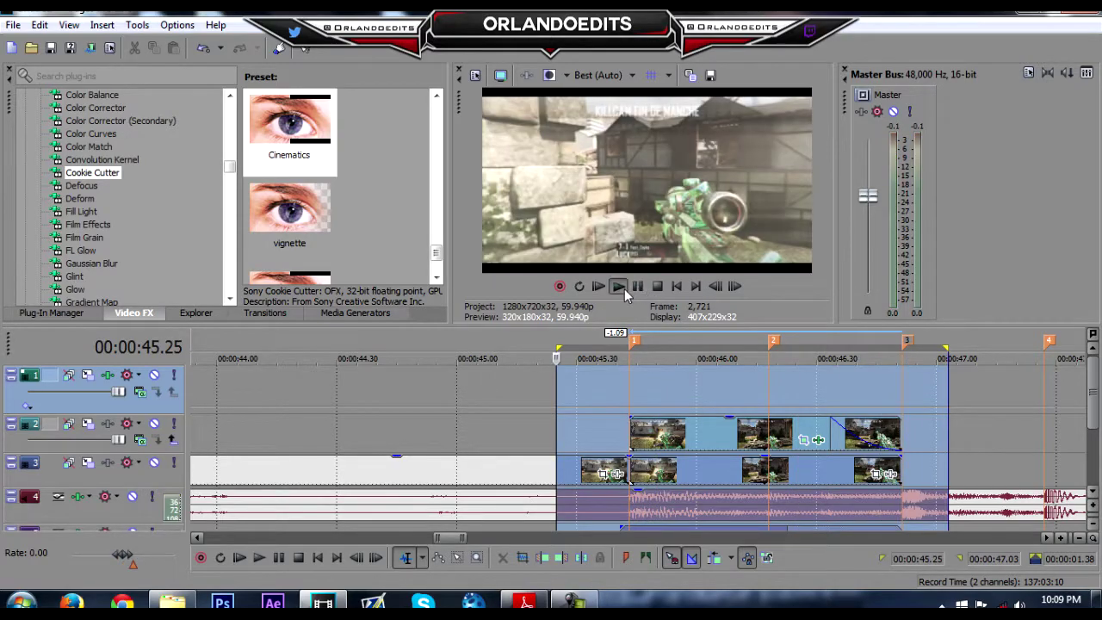
key("space")
left_click(644, 287)
left_click(644, 286)
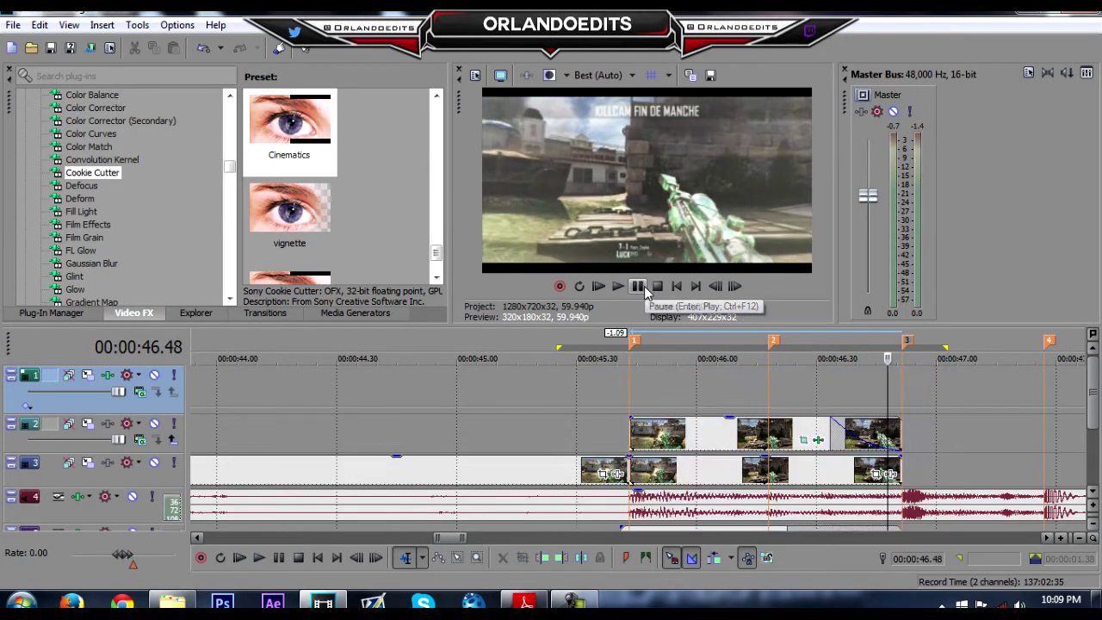
Step: Examine the finished effect frame by frame by moving the playhead repeatedly between markers 1, 2 and 3
left_click_drag(824, 370, 902, 387)
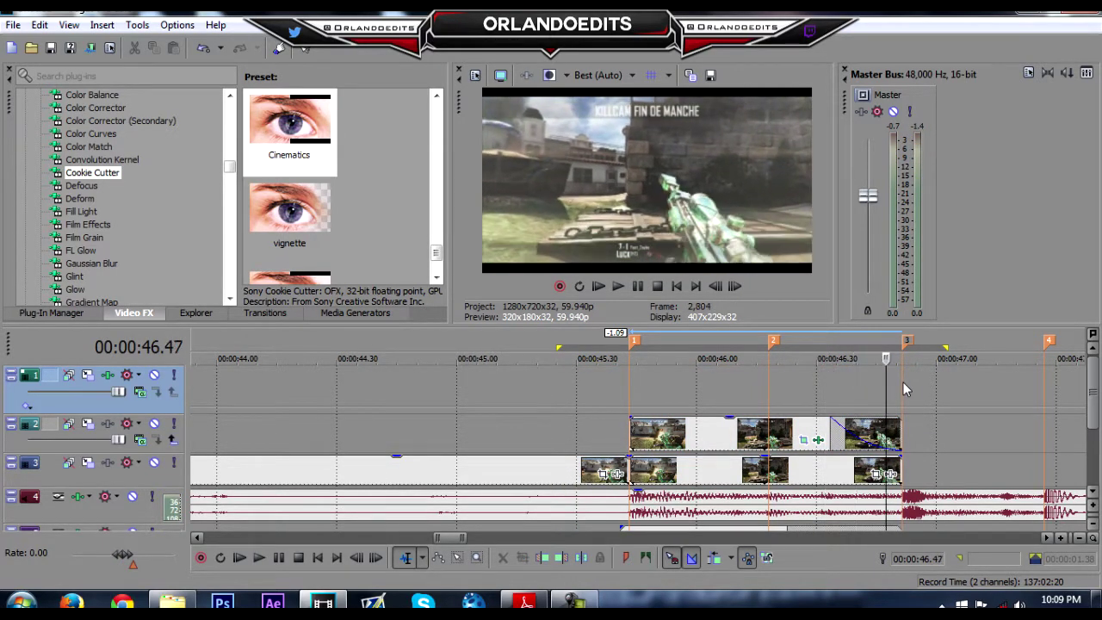
left_click_drag(973, 388, 690, 389)
left_click(641, 395)
left_click(697, 382)
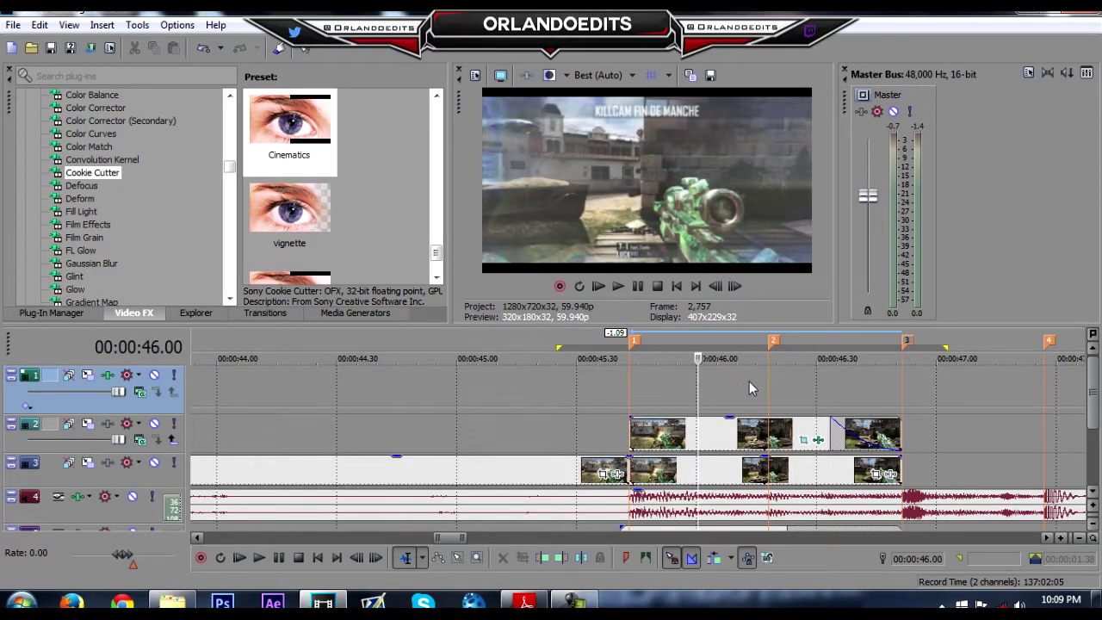
left_click(754, 382)
left_click(790, 375)
left_click(775, 375)
left_click(894, 385)
left_click(768, 388)
left_click(626, 384)
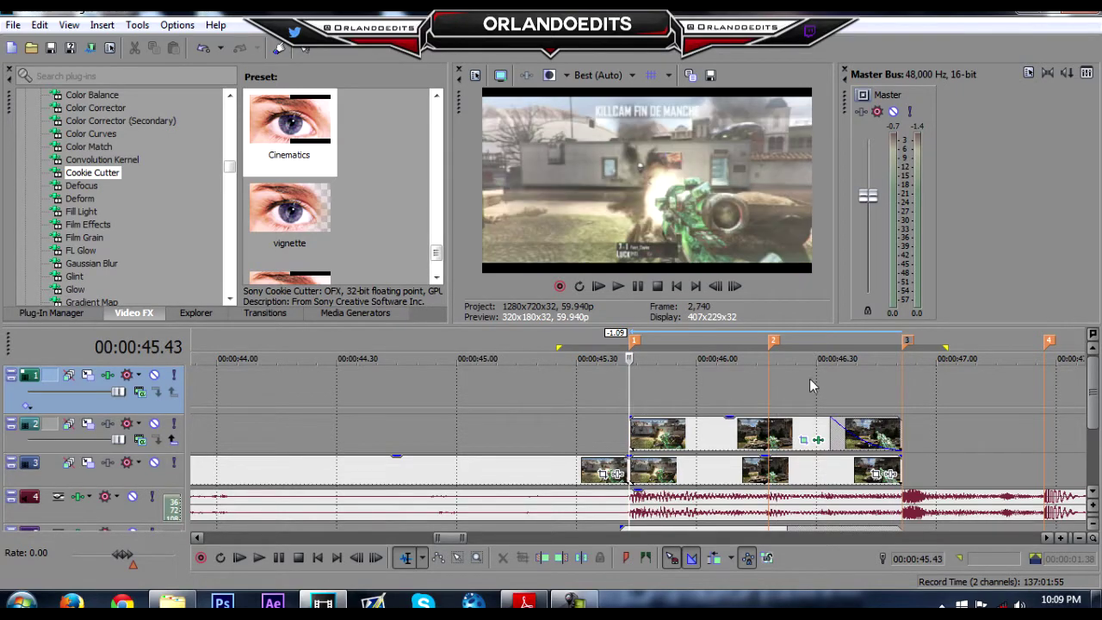
left_click(767, 378)
left_click(899, 380)
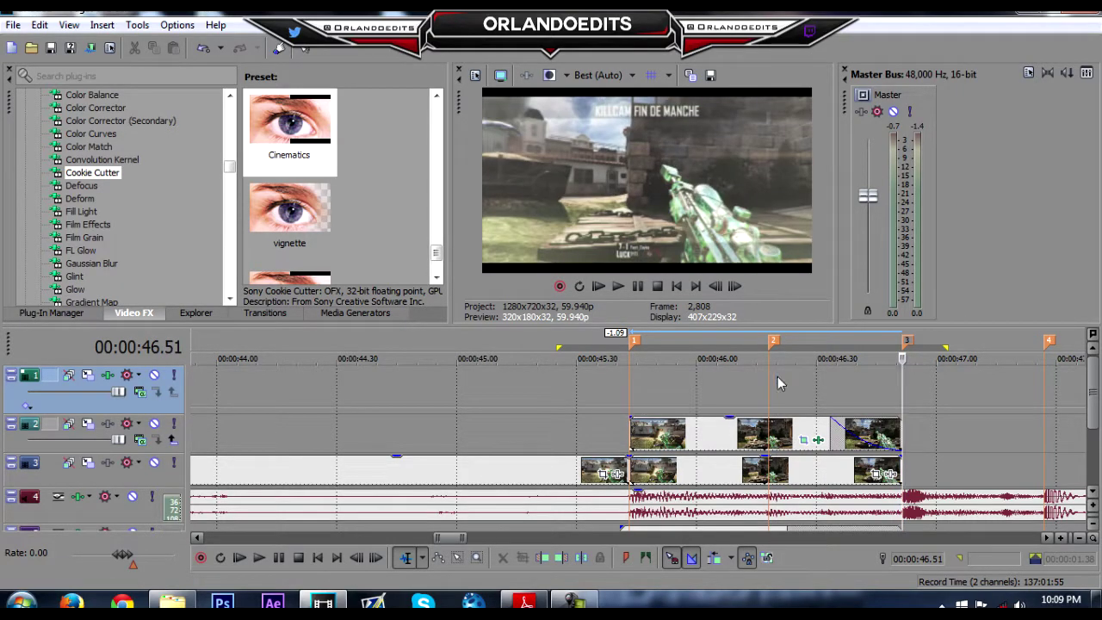
left_click(765, 373)
left_click(768, 379)
left_click(628, 384)
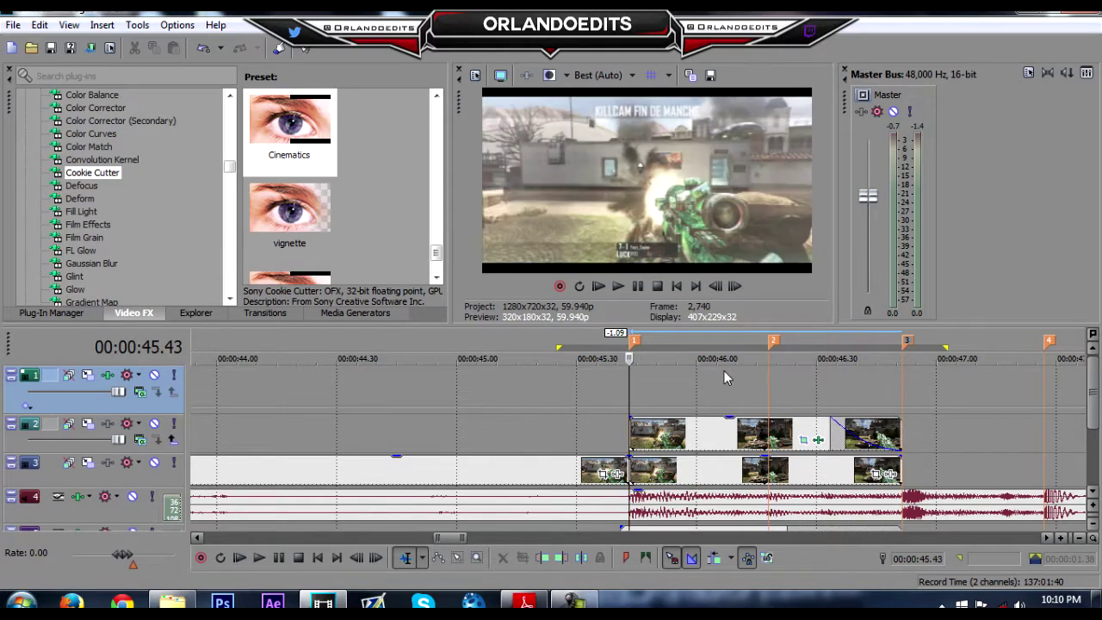
left_click(767, 381)
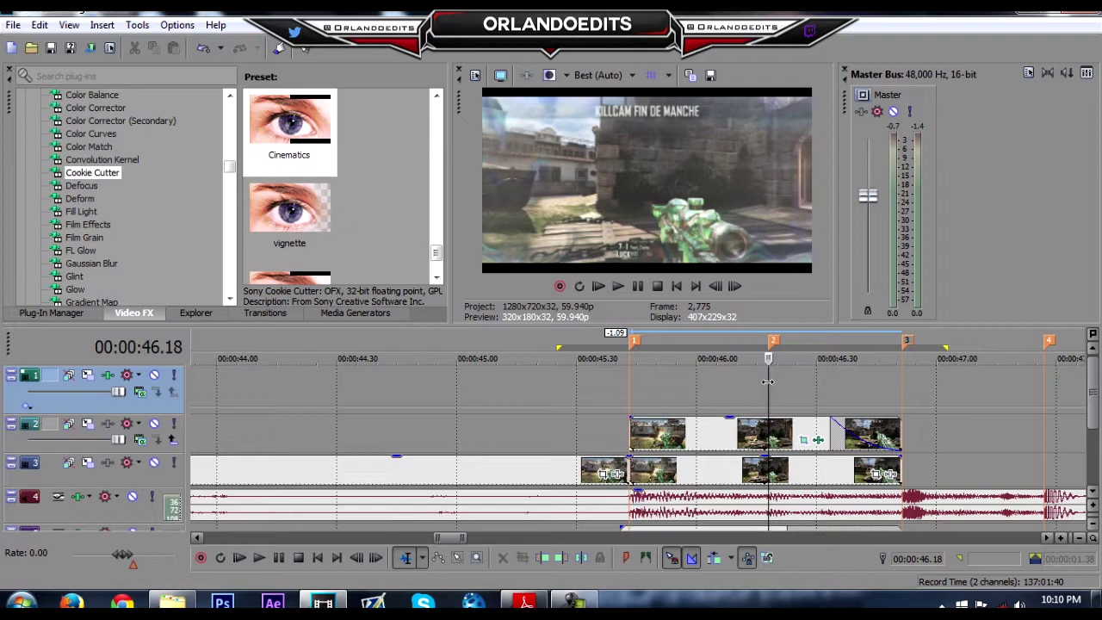
left_click(673, 399)
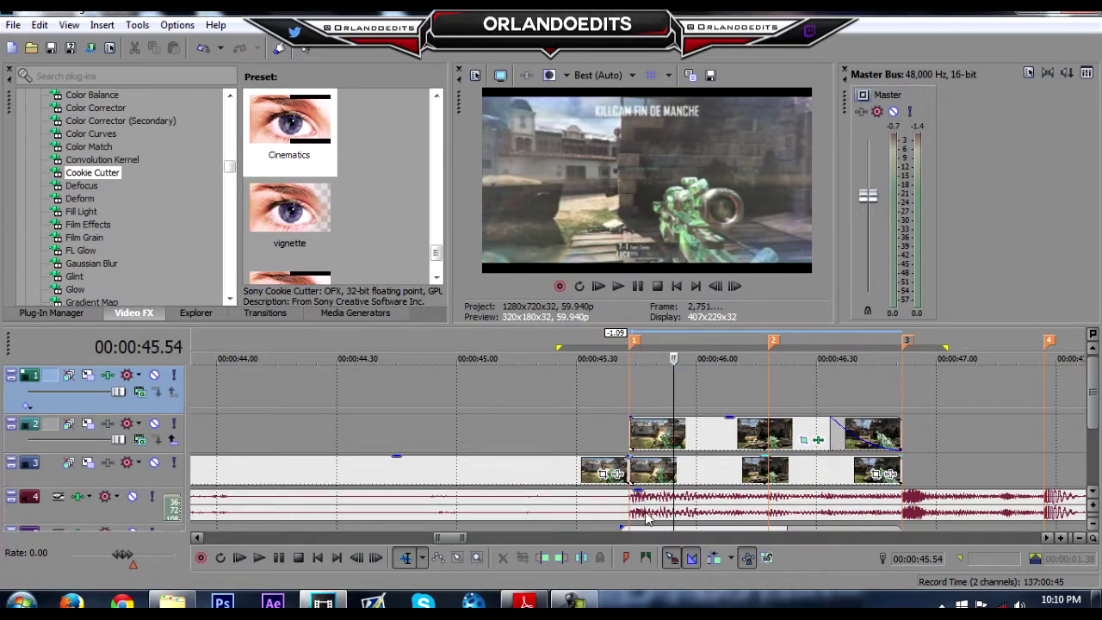